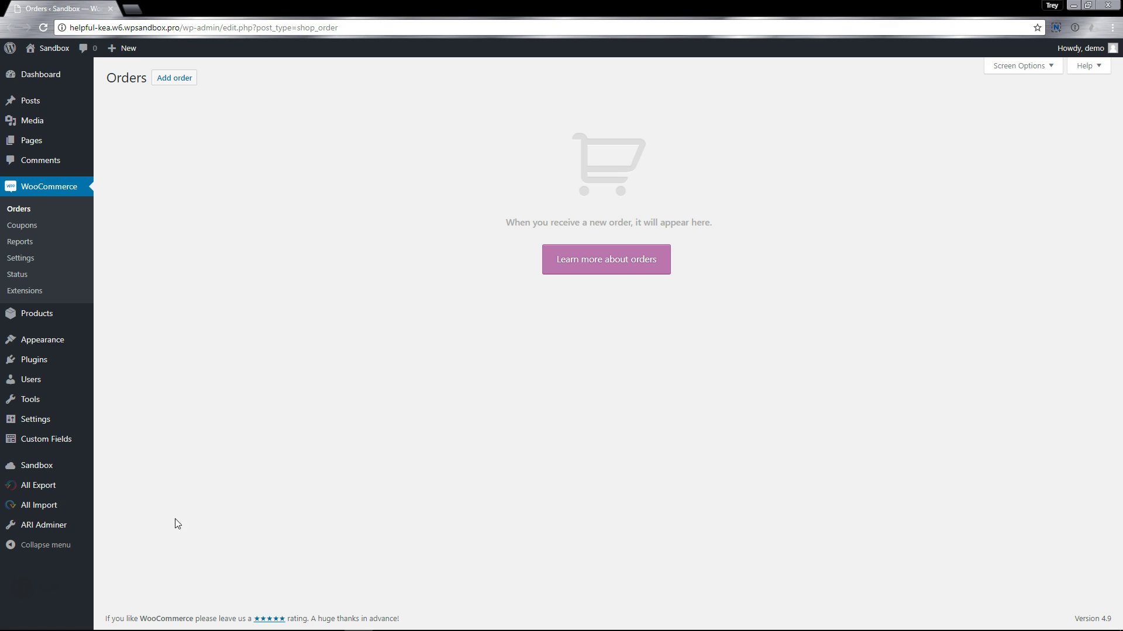
Step: Start a new import from final_order_import.csv that creates WooCommerce Orders
left_click(110, 510)
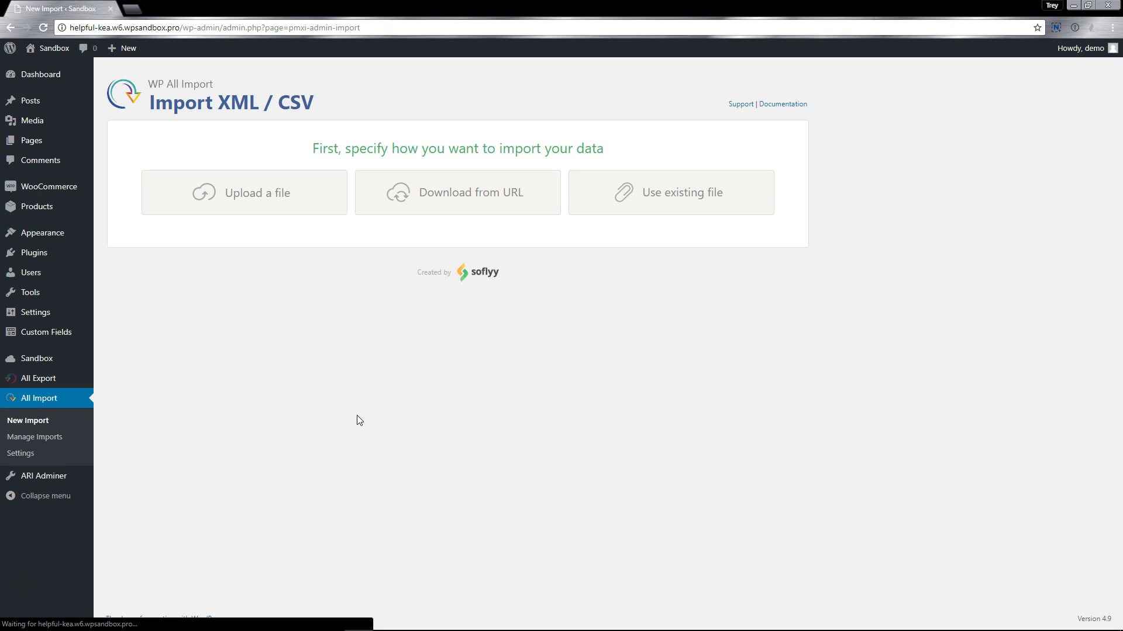
left_click(333, 196)
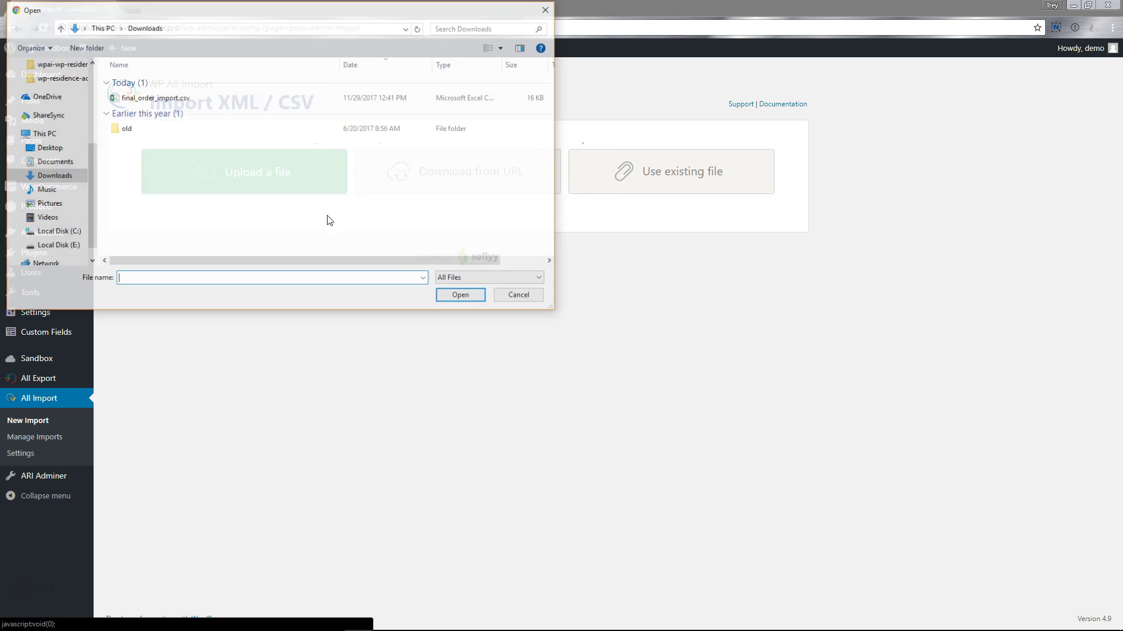
double_click(159, 99)
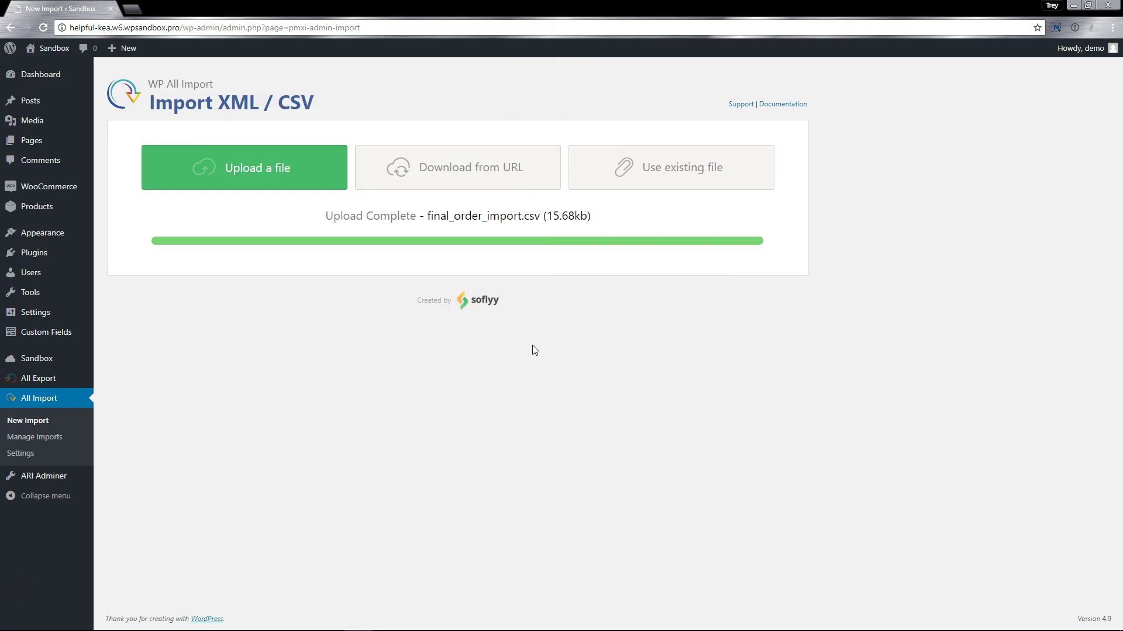
left_click(401, 383)
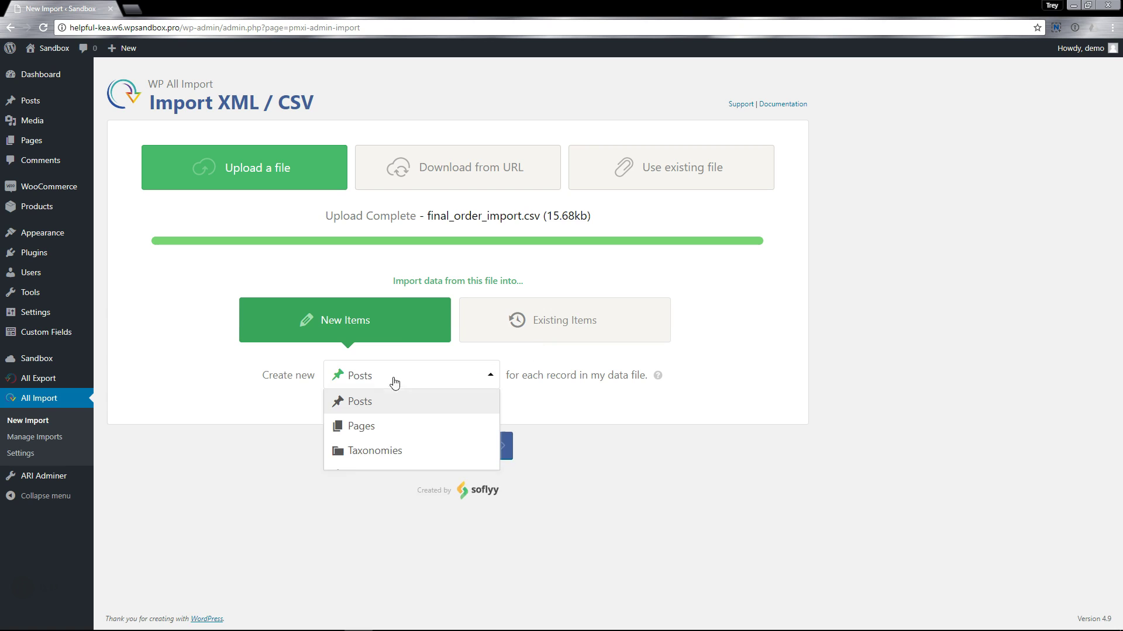
left_click(461, 449)
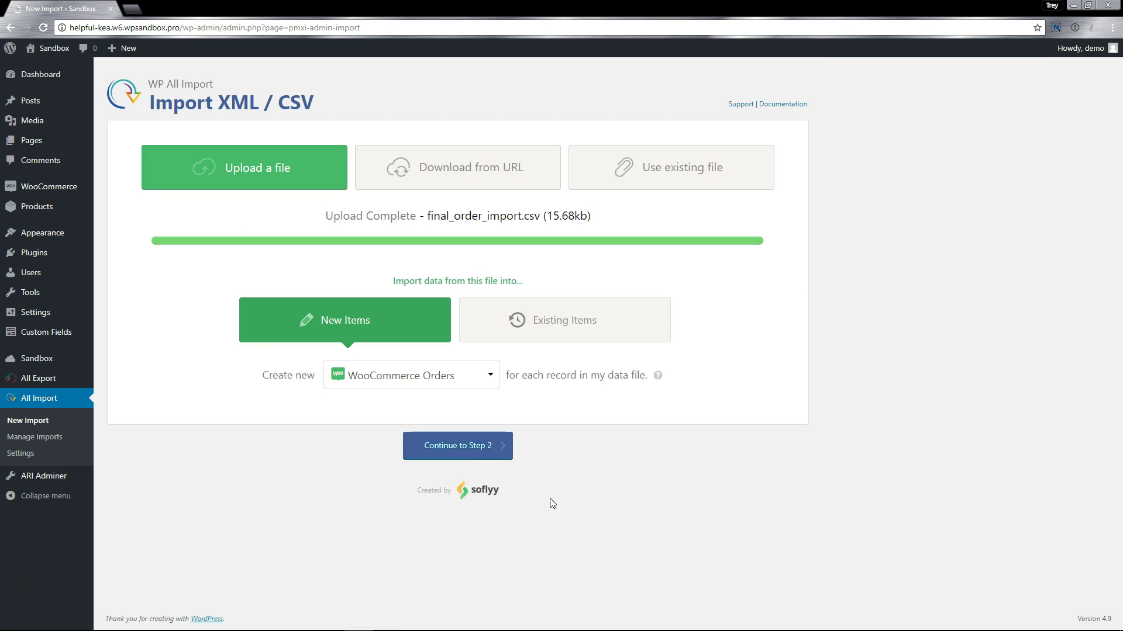
Step: Review the 64-record preview and its filtering options, then proceed to order field mapping
left_click(494, 450)
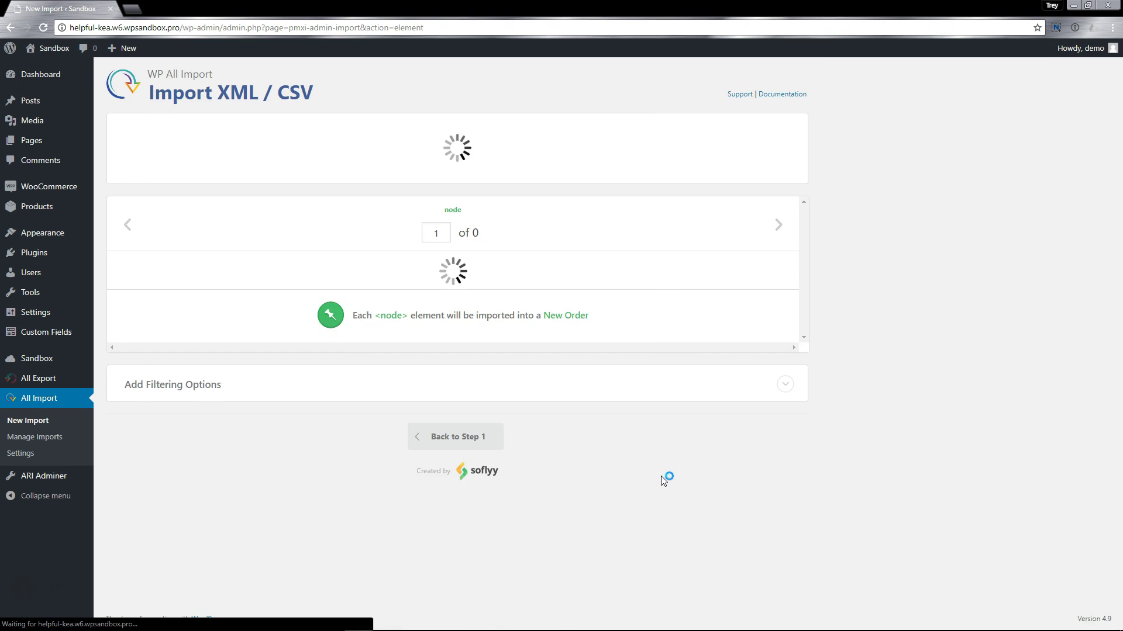
scroll(890, 398, "down", 2)
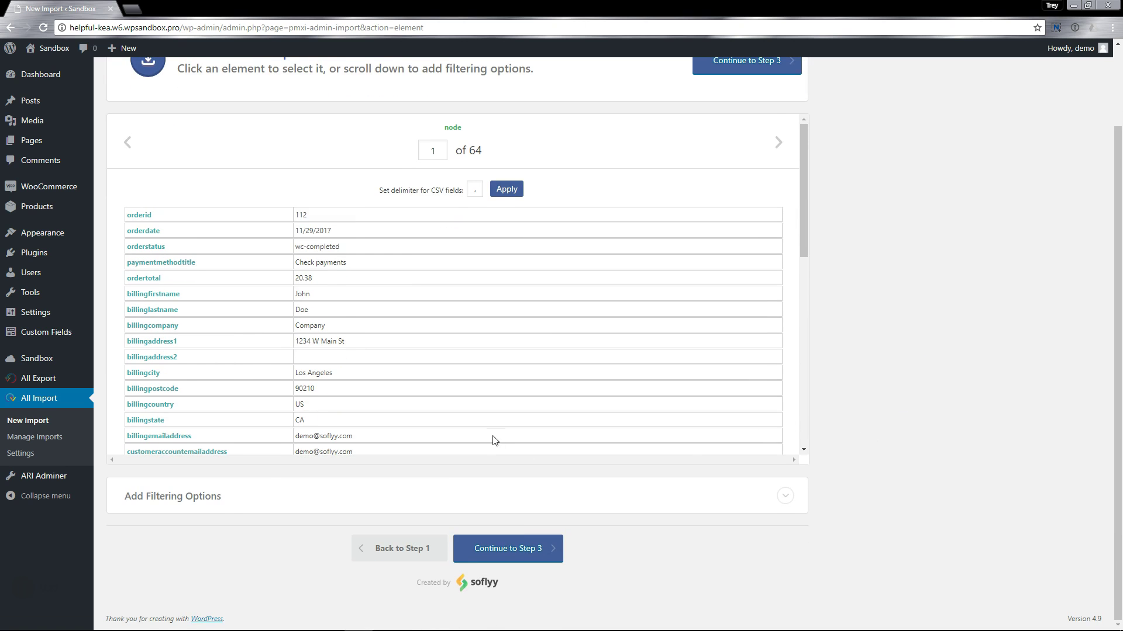
left_click(229, 503)
scroll(935, 449, "down", 2)
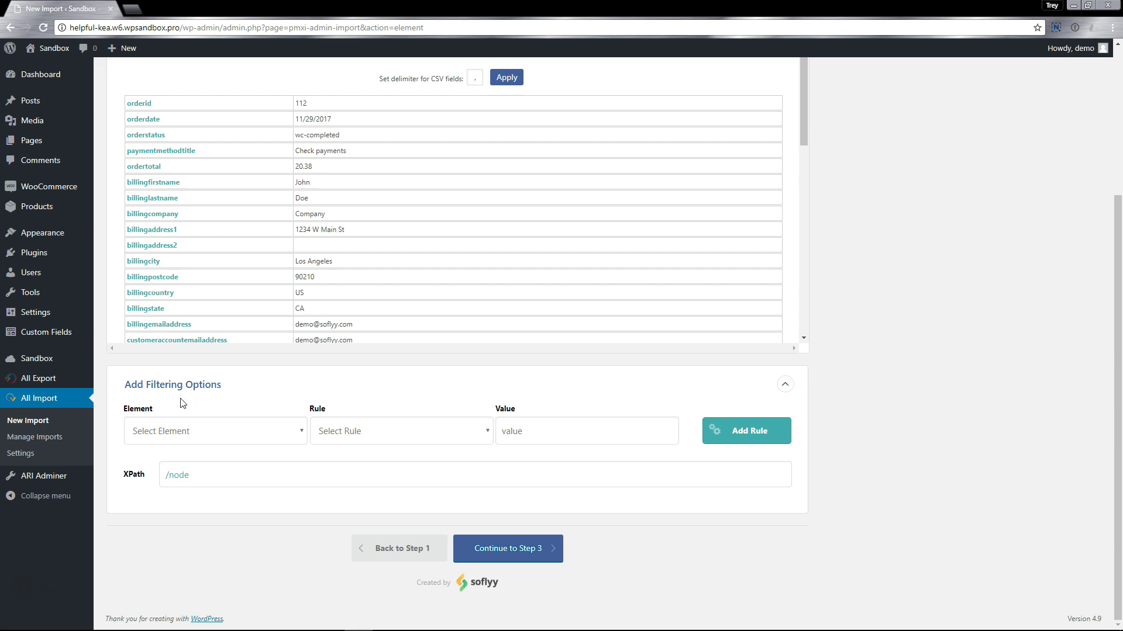
left_click(202, 387)
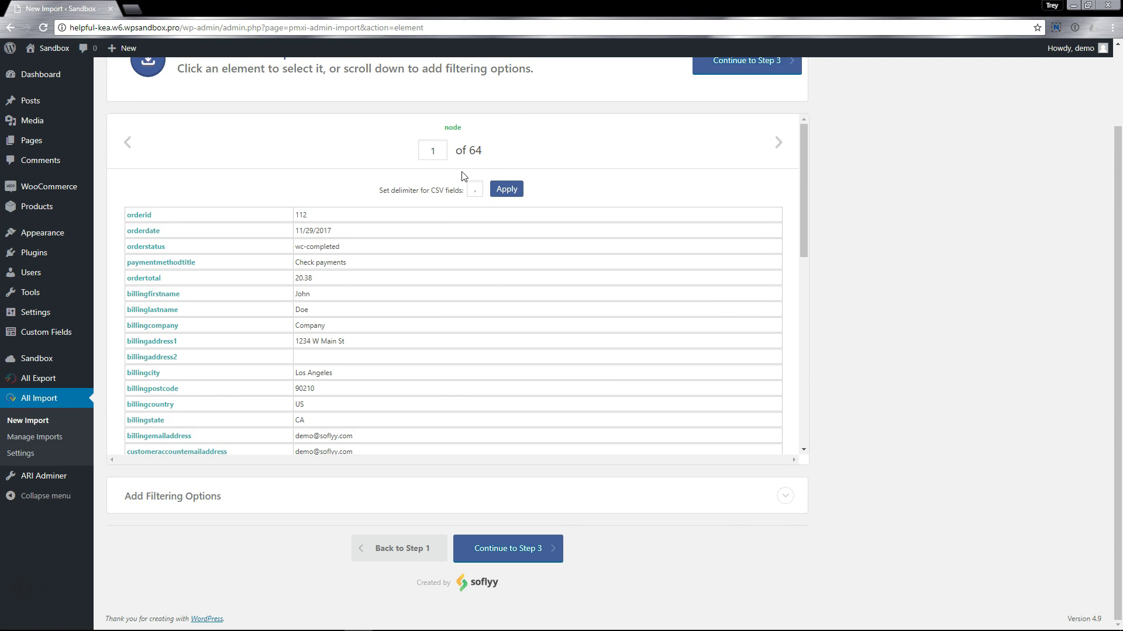
left_click(522, 548)
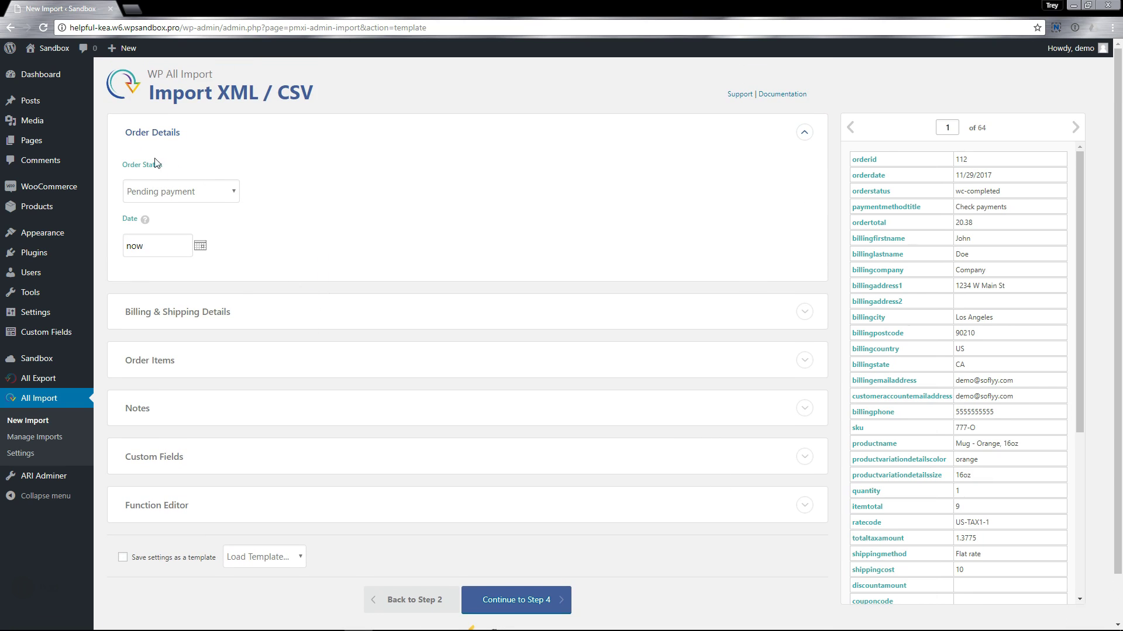
Step: Set Order Status via XPath to {orderstatus[1]}
left_click(223, 187)
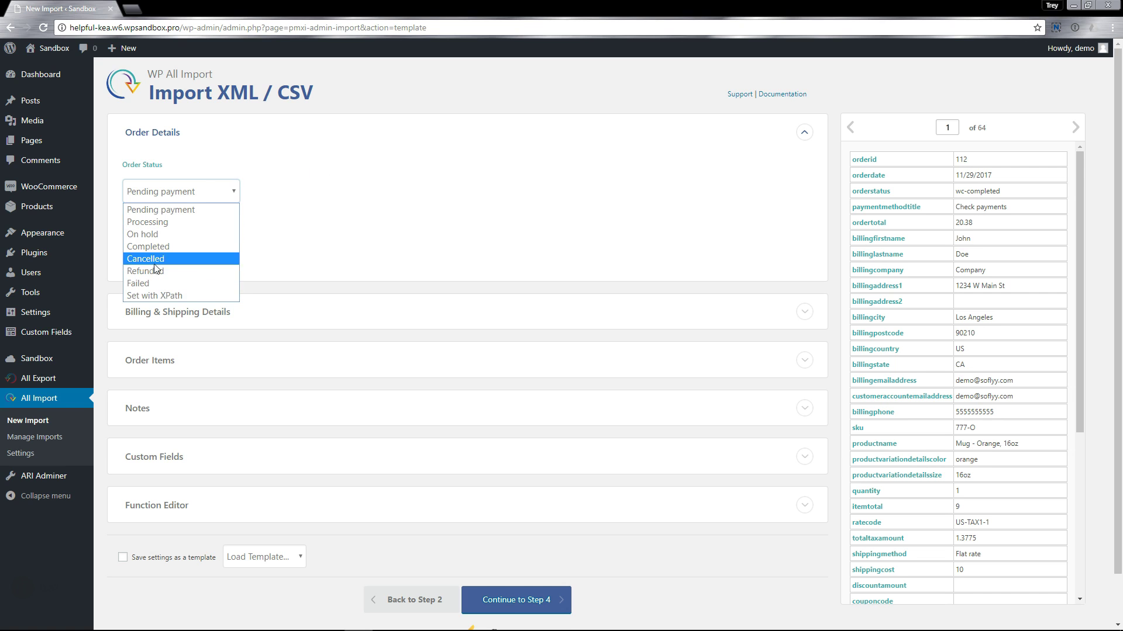
left_click(153, 296)
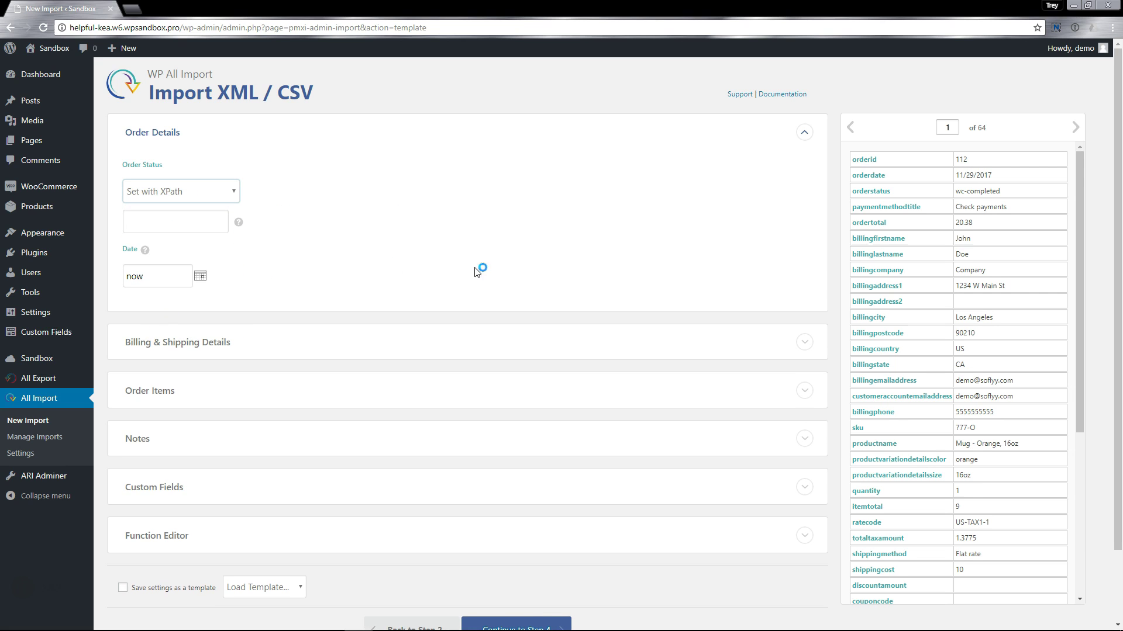
left_click_drag(884, 195, 200, 227)
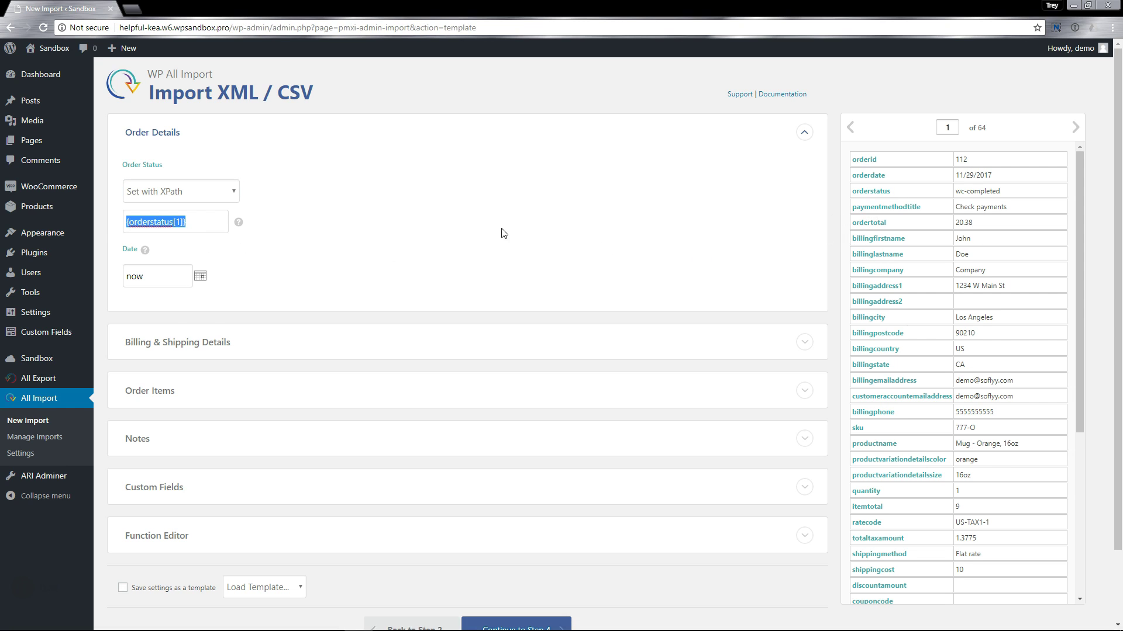
left_click(217, 230)
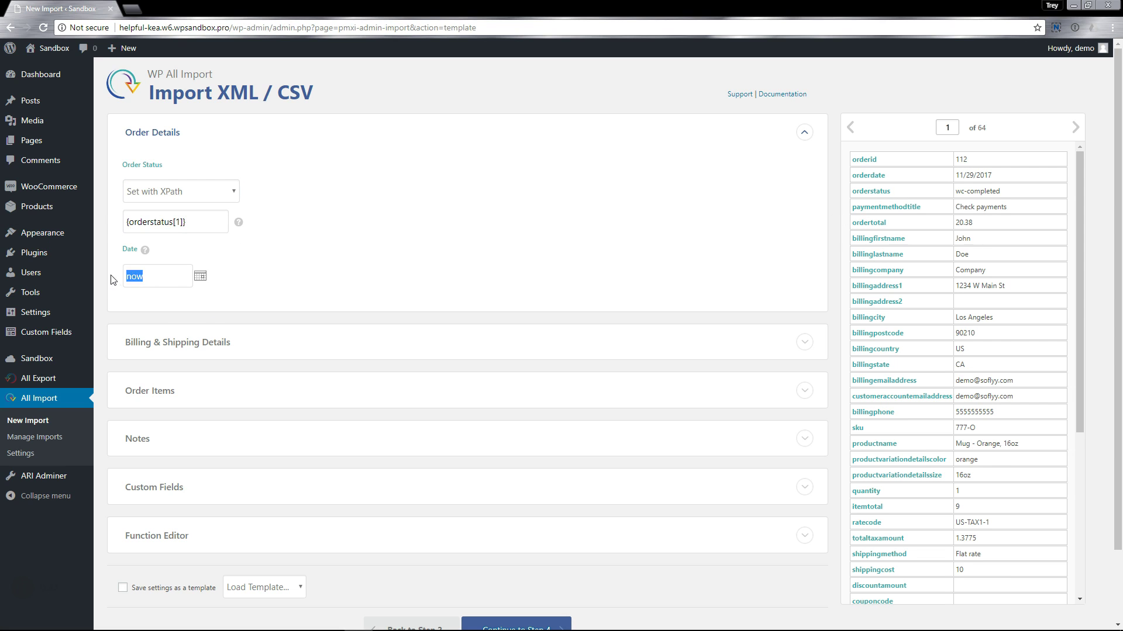
Step: Map the order Date to {orderdate[1]} and expand Billing & Shipping Details
mouse_move(85, 268)
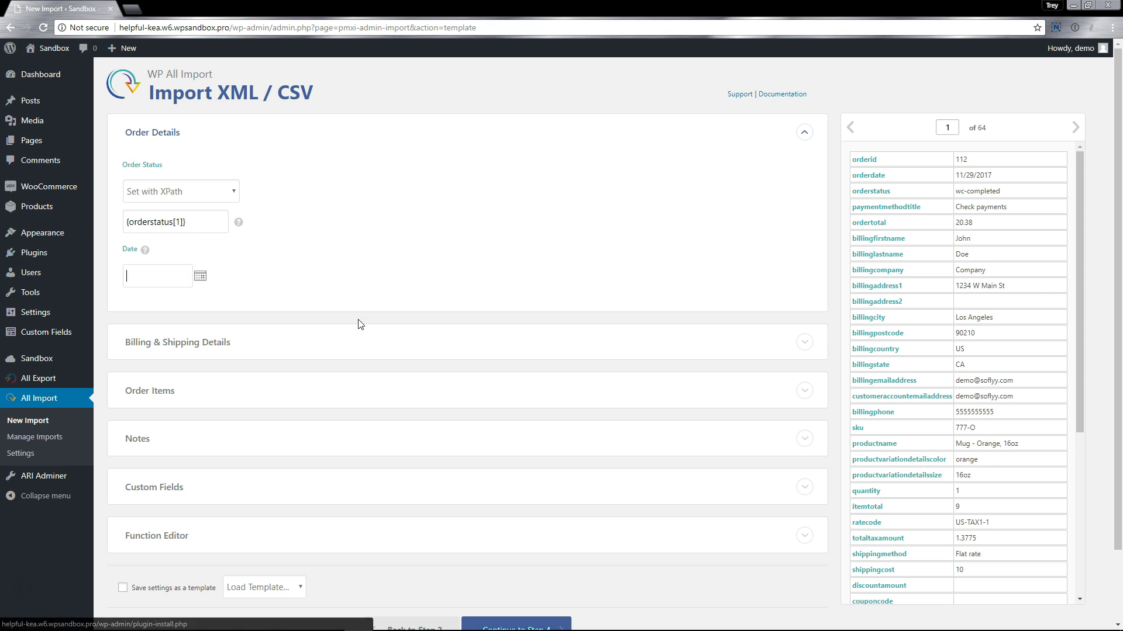
left_click_drag(869, 175, 176, 276)
left_click(200, 276)
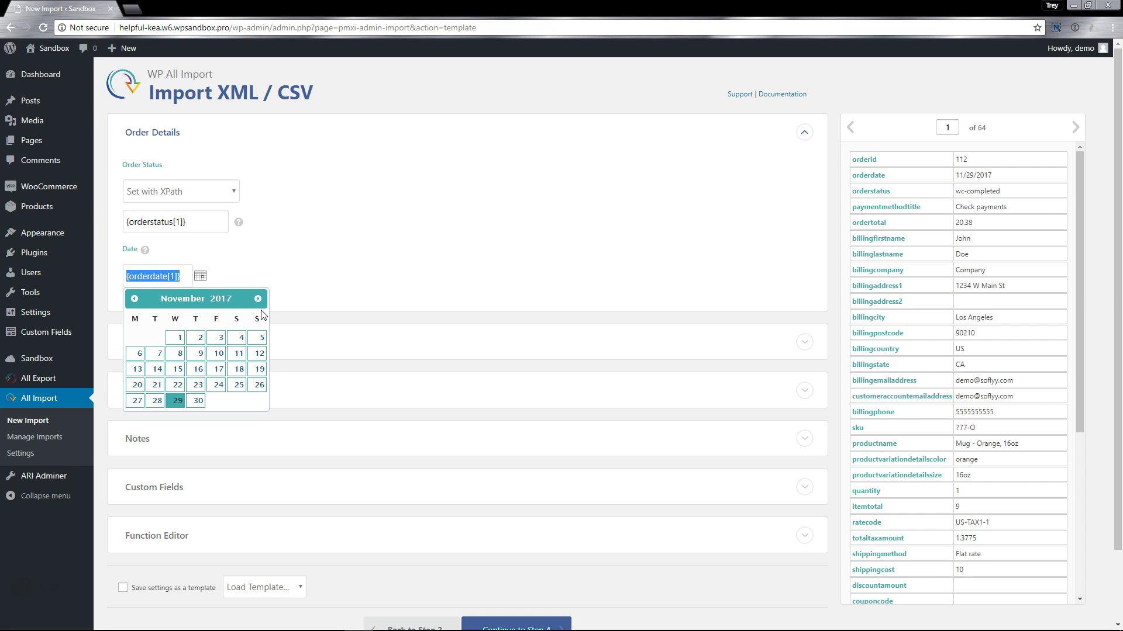
left_click(433, 322)
scroll(412, 351, "down", 1)
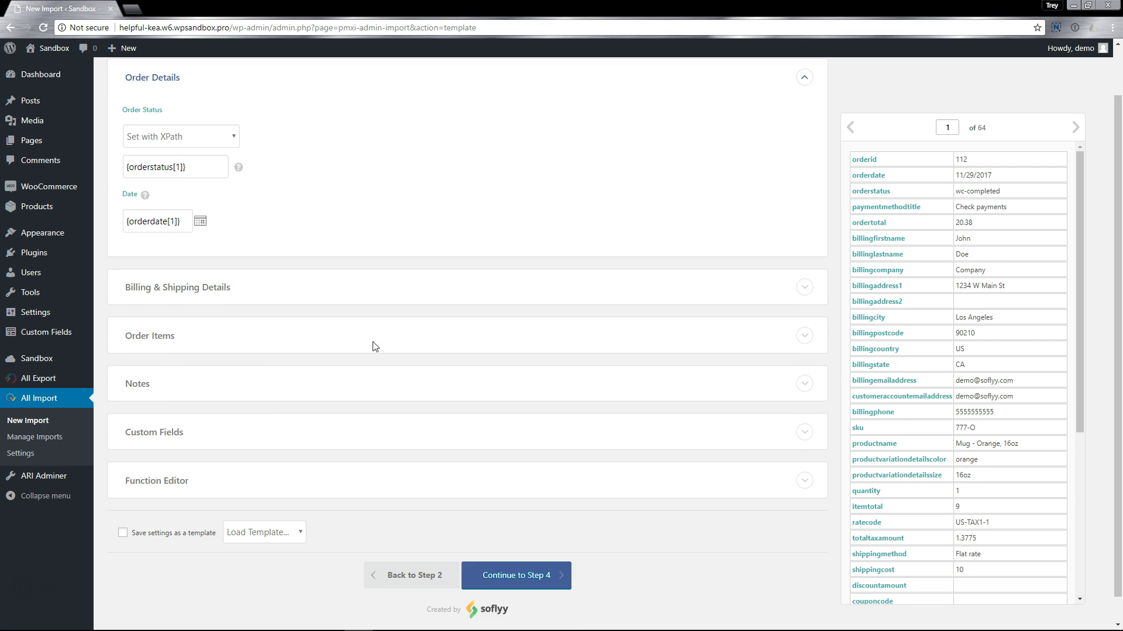
left_click(156, 292)
Step: Match existing customers by Email in the Billing settings
scroll(428, 257, "down", 2)
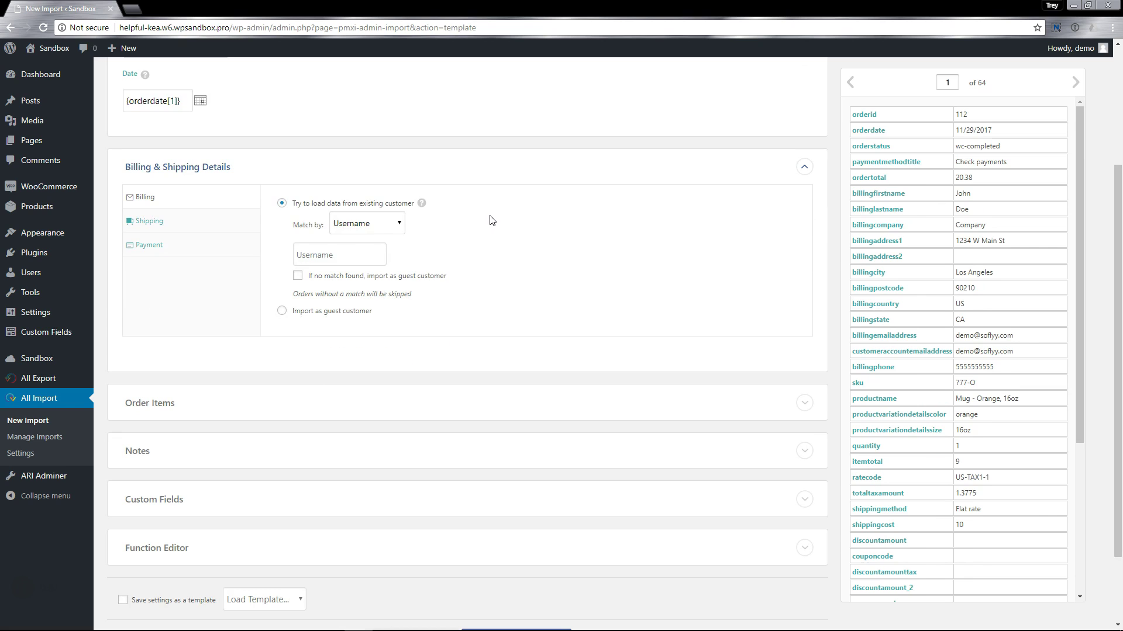
left_click(347, 225)
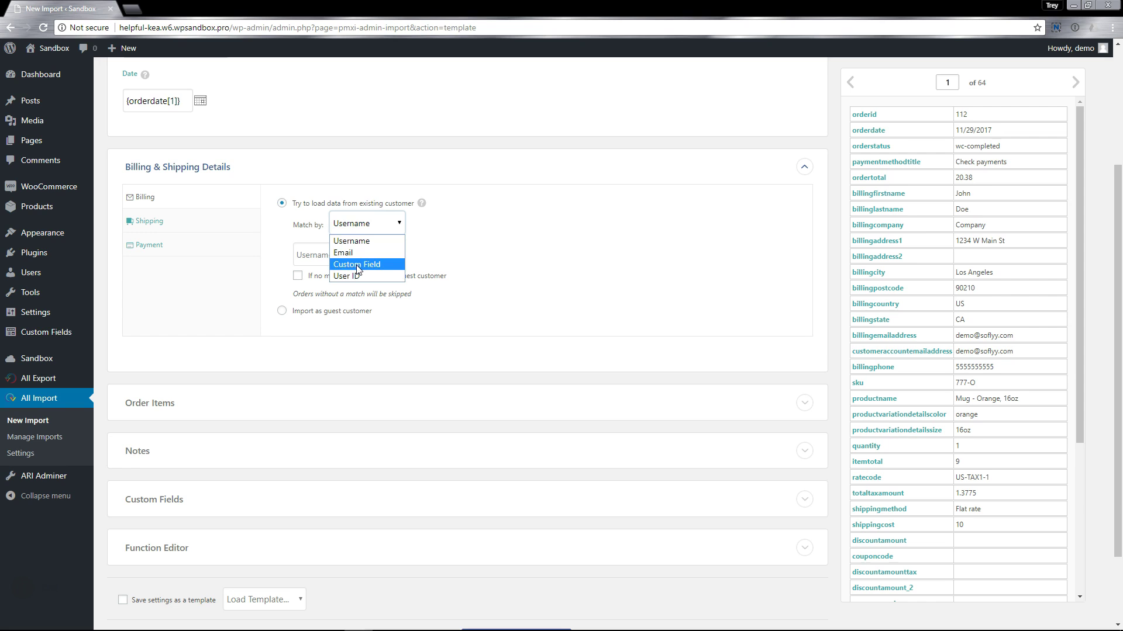
left_click(578, 310)
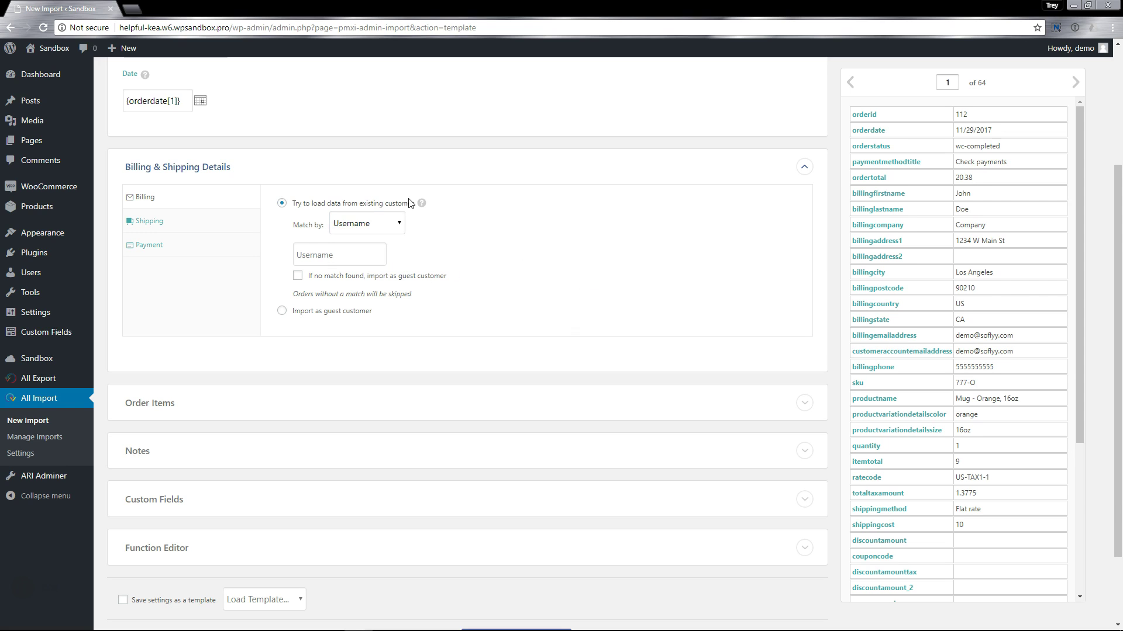
mouse_move(421, 208)
left_click(365, 225)
left_click(351, 249)
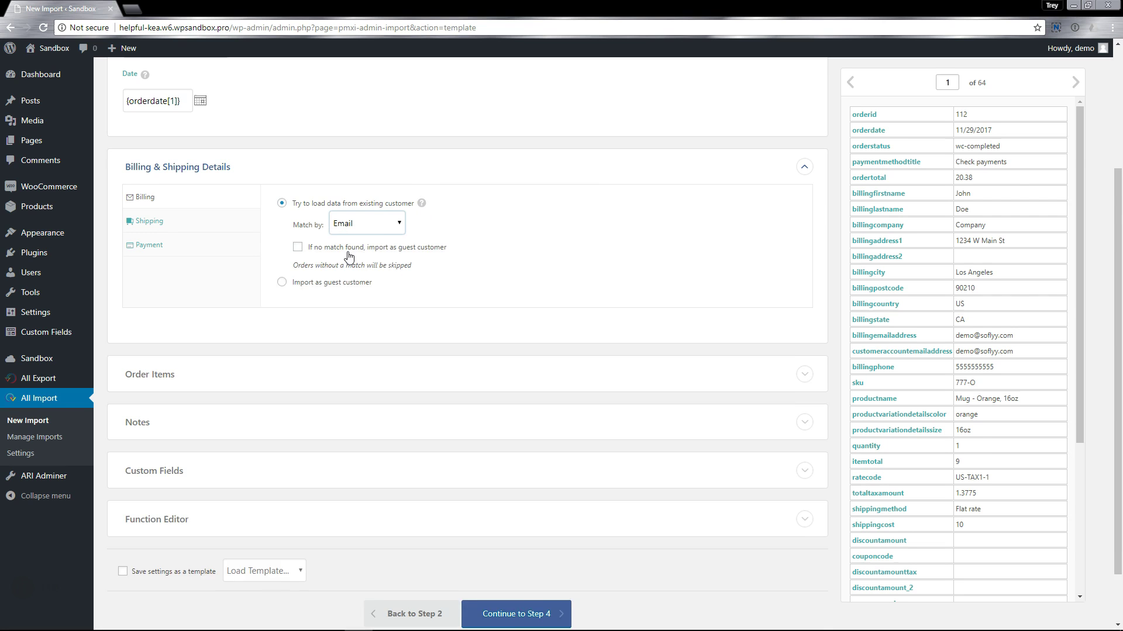
Step: Enable 'If no match found, import as guest customer' for unmatched orders
scroll(984, 339, "up", 1)
scroll(984, 339, "up", 1)
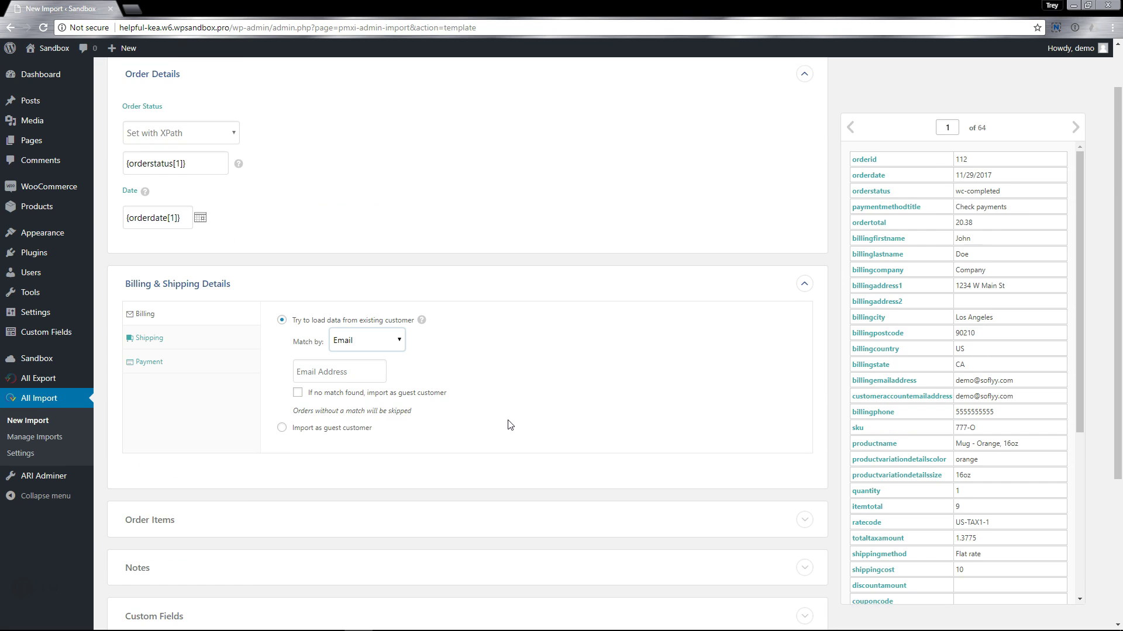
left_click(295, 428)
left_click(307, 322)
left_click(320, 398)
Step: Map guest billing name, address 2, city, postcode, country, email, phone; match customers by {billingemailaddress[1]}
scroll(550, 276, "down", 3)
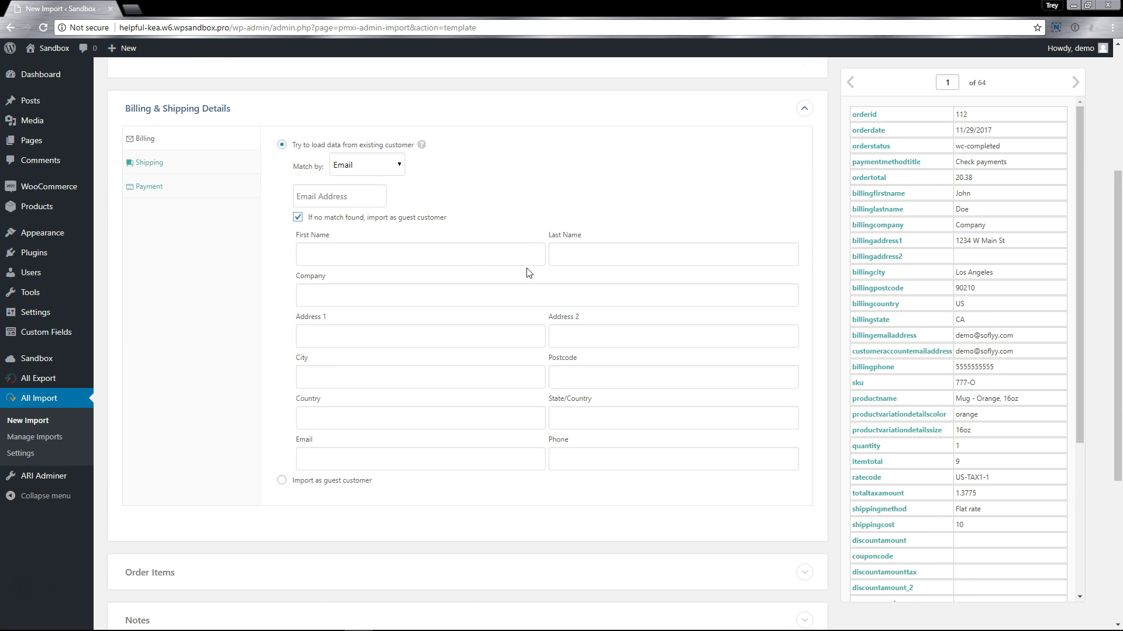
left_click_drag(893, 195, 655, 257)
left_click_drag(883, 226, 490, 339)
left_click_drag(883, 257, 611, 339)
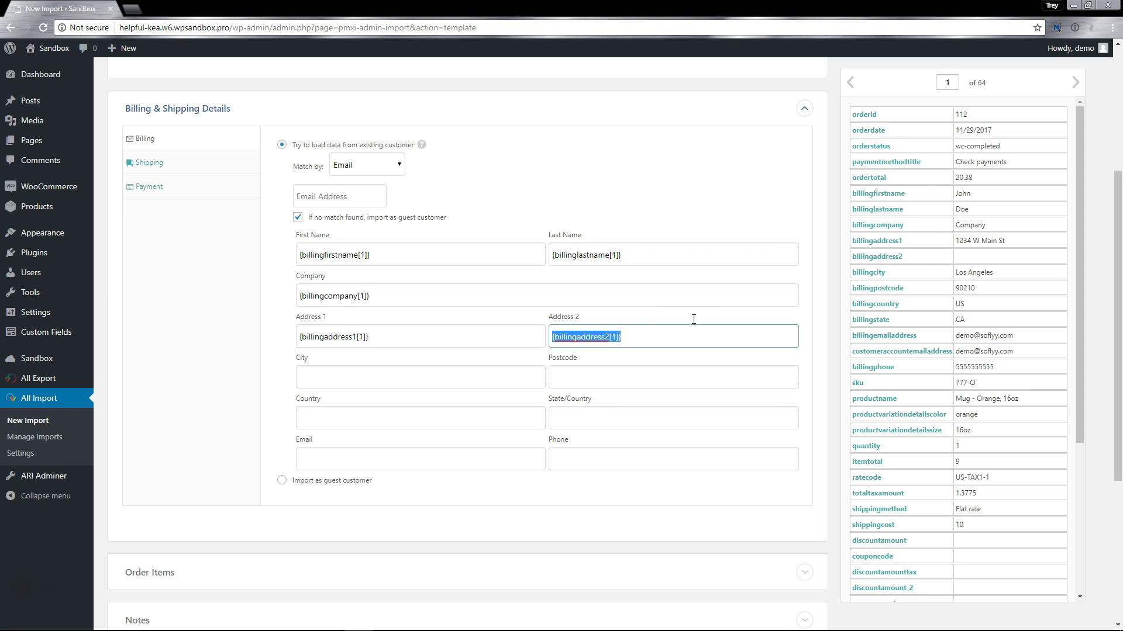
left_click_drag(867, 276, 476, 380)
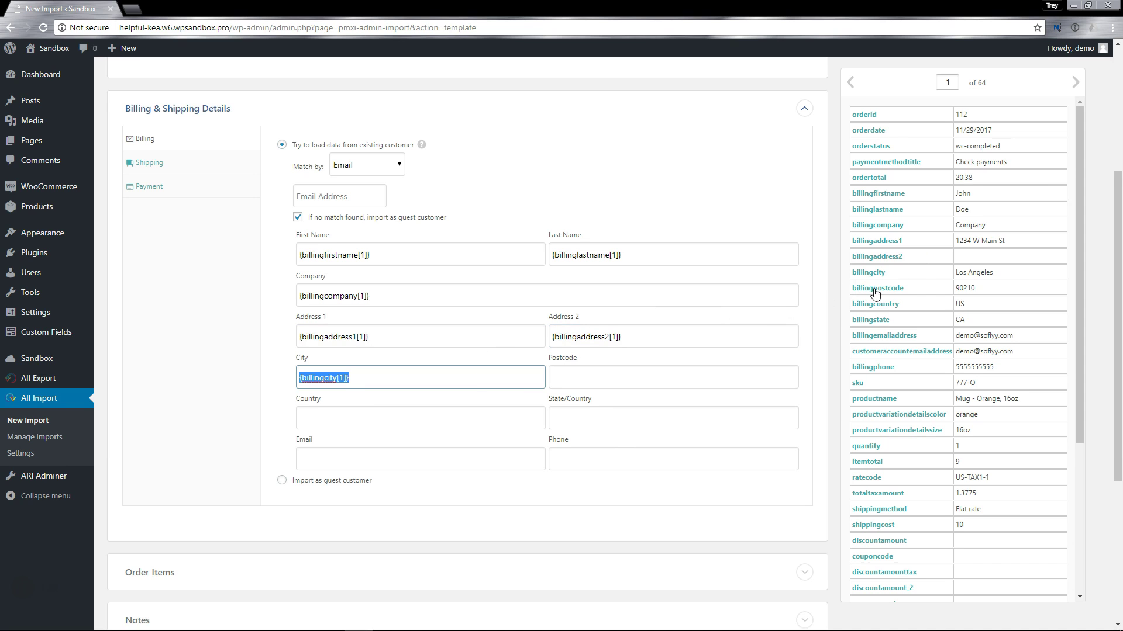
left_click_drag(876, 293, 447, 424)
left_click_drag(871, 320, 735, 408)
left_click_drag(884, 335, 417, 462)
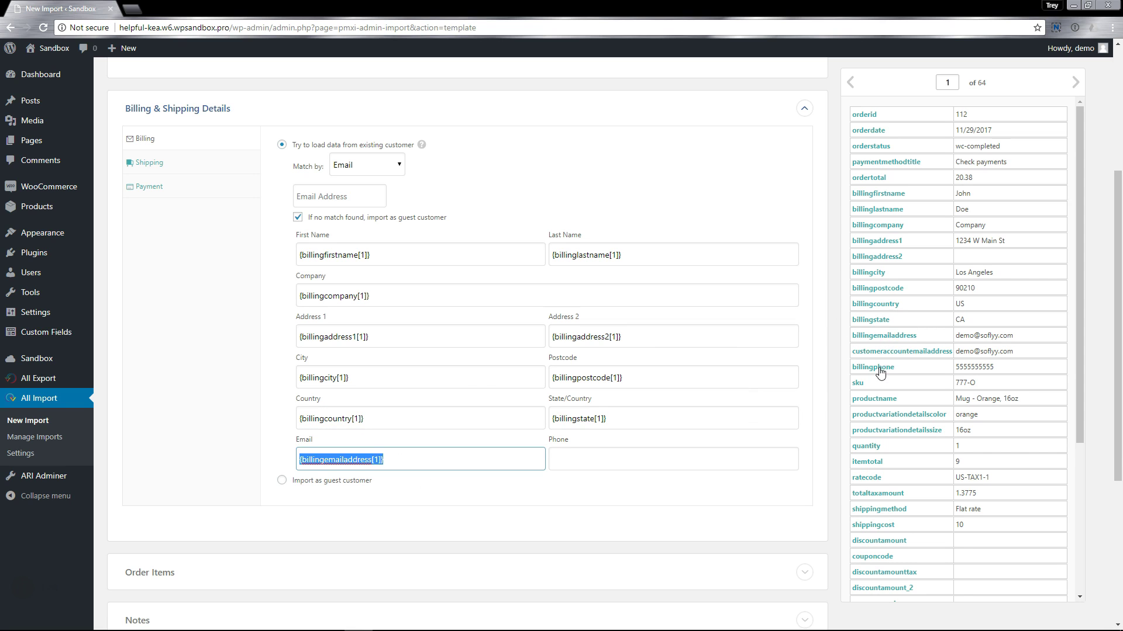
left_click_drag(875, 367, 611, 459)
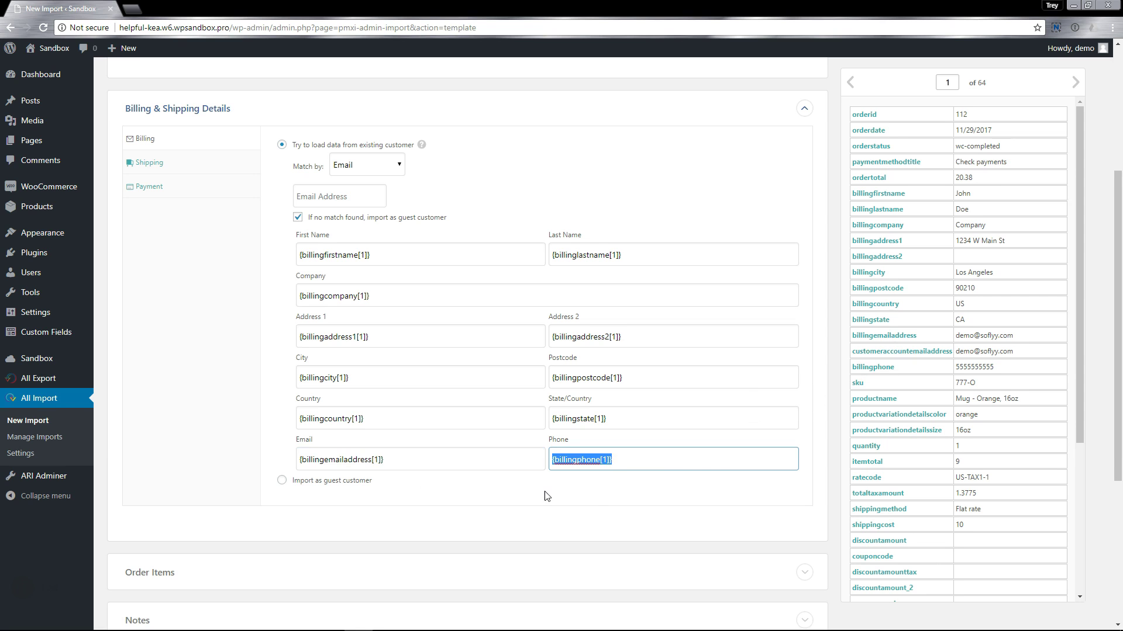
scroll(426, 295, "up", 1)
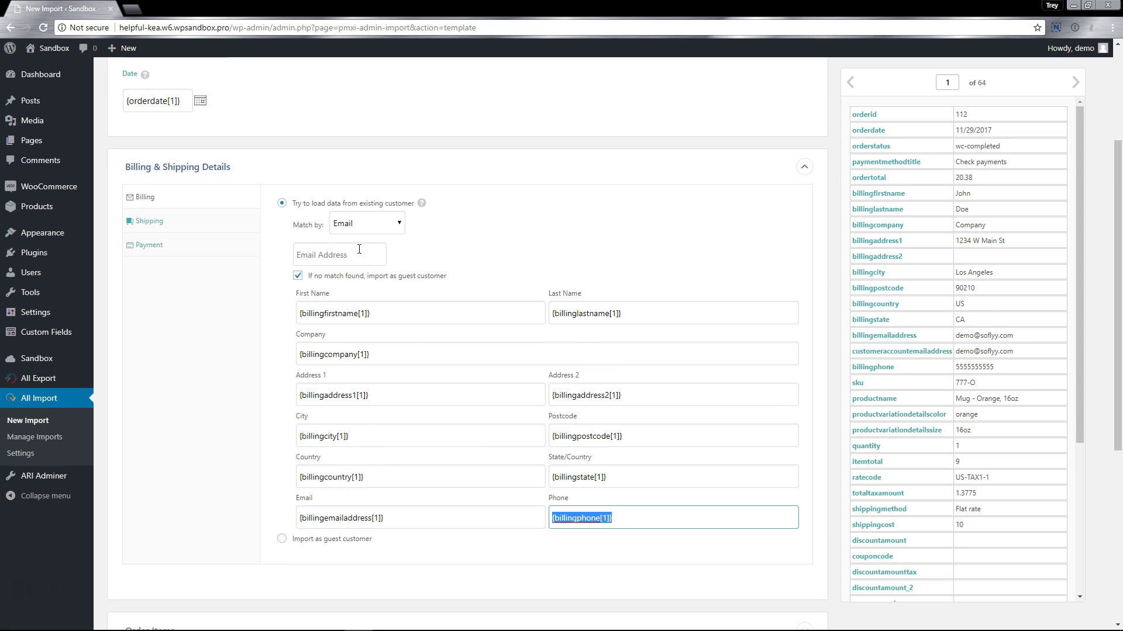
left_click_drag(891, 342, 337, 259)
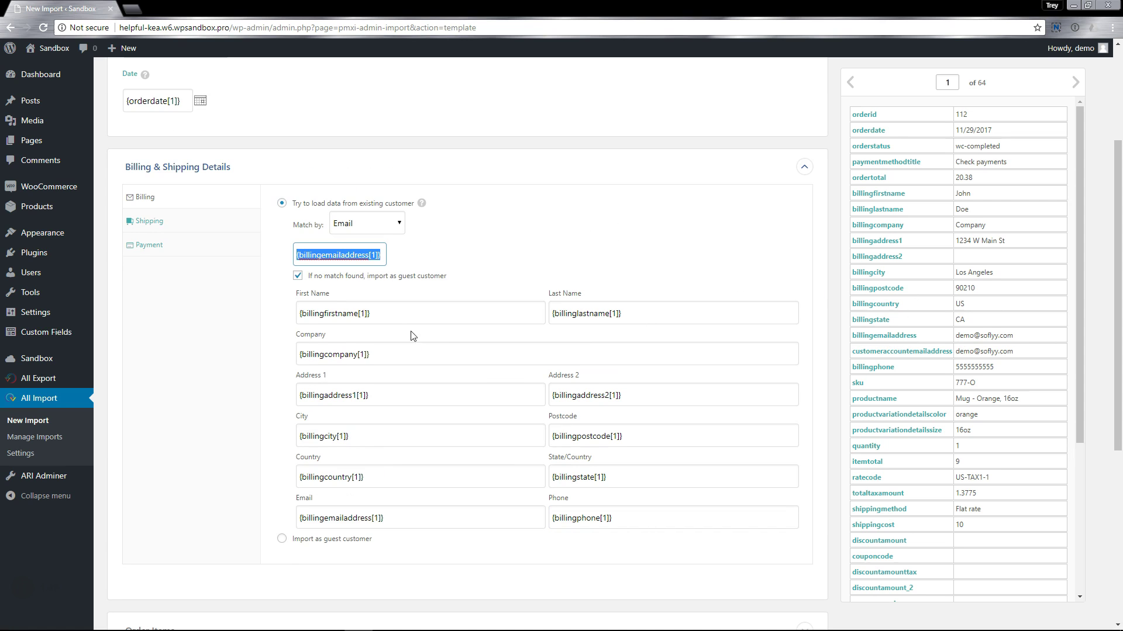
left_click(155, 226)
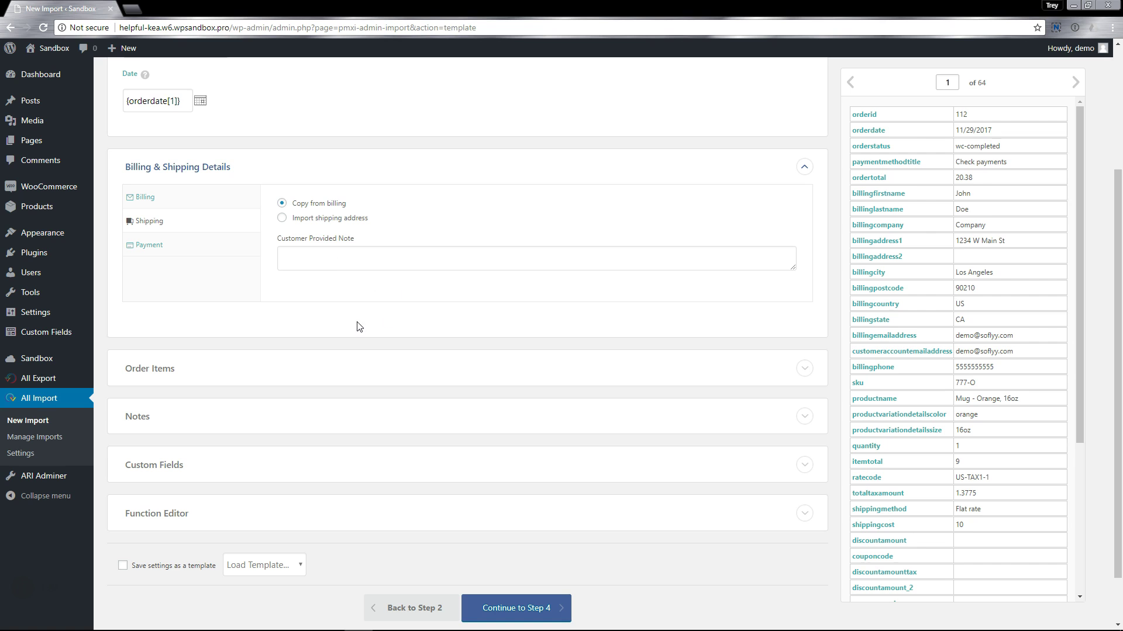
left_click(322, 219)
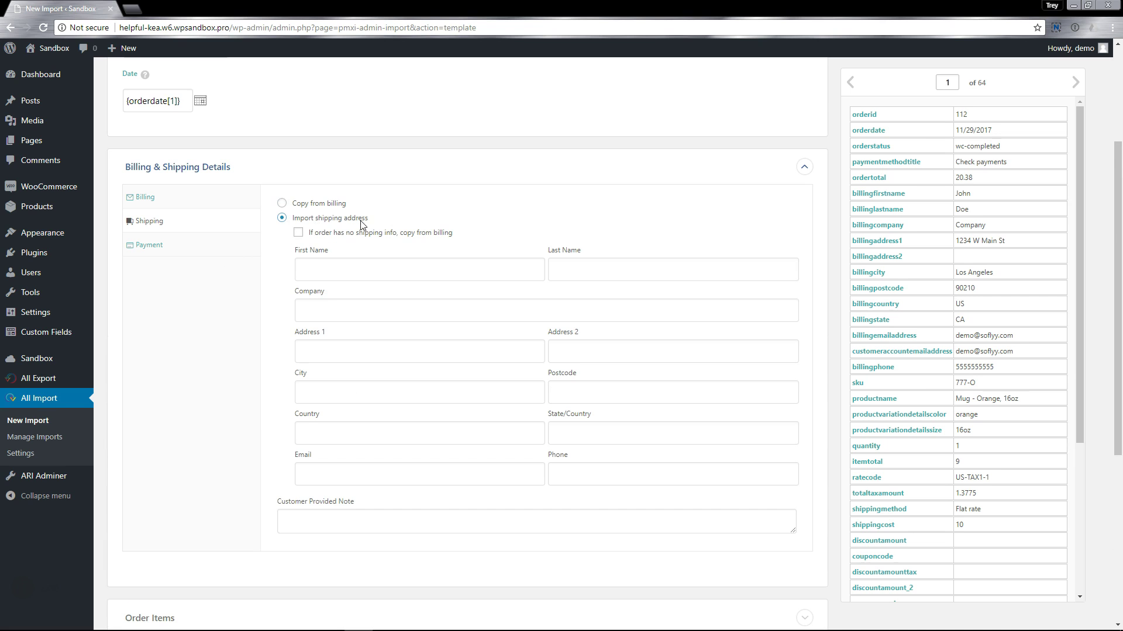
left_click(299, 233)
left_click(307, 205)
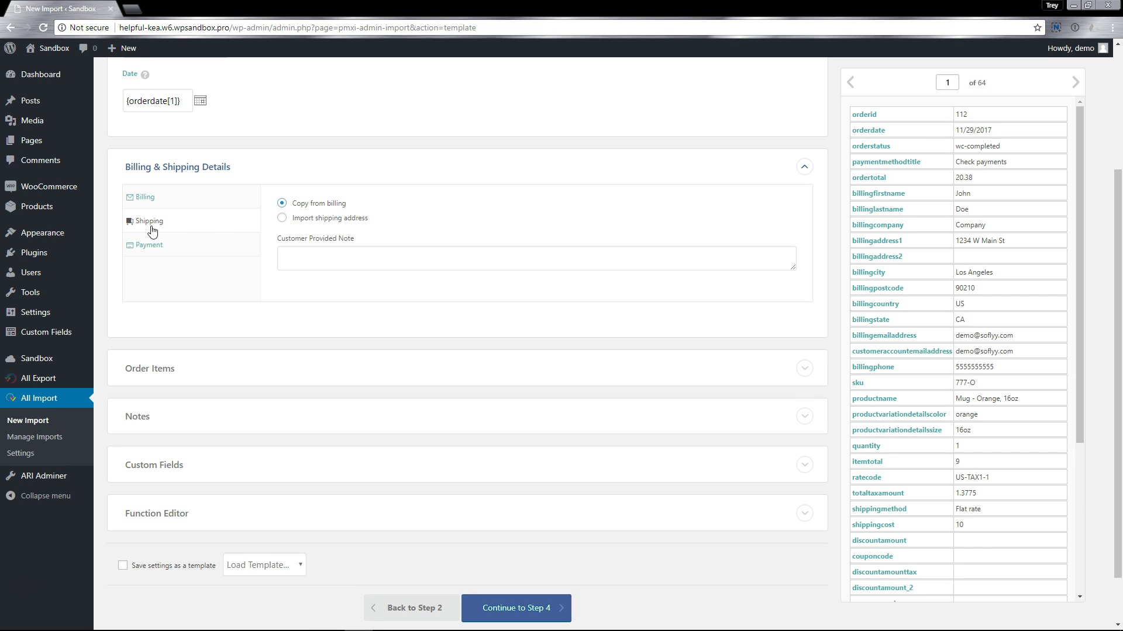
left_click(284, 265)
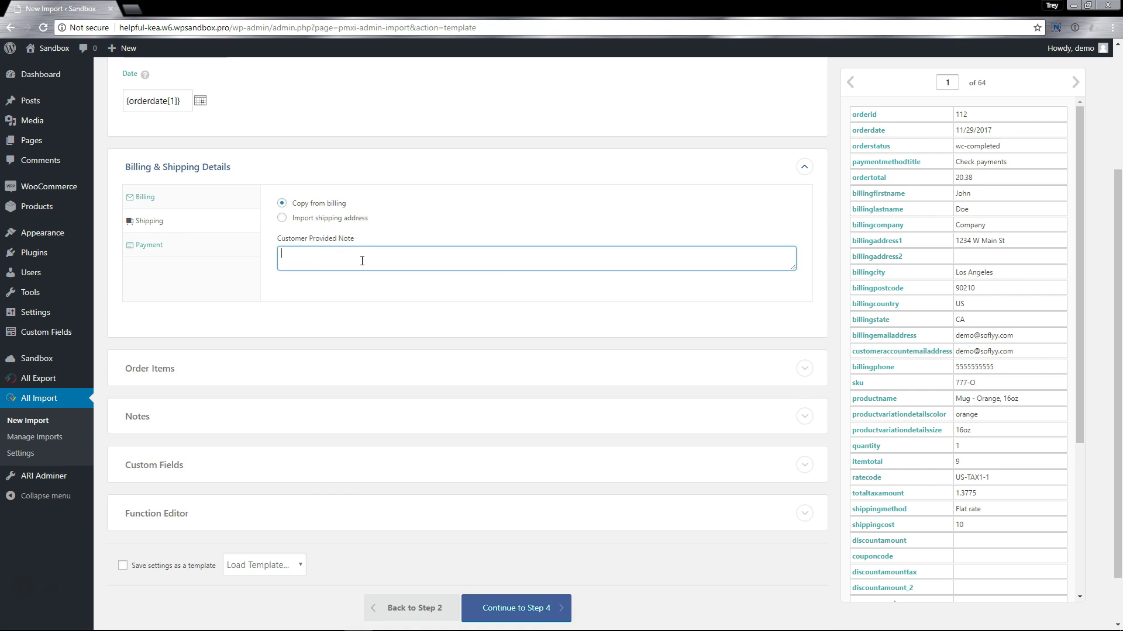
Step: Leave the order Payment Method on Check payments and collapse Billing & Shipping Details
left_click(149, 245)
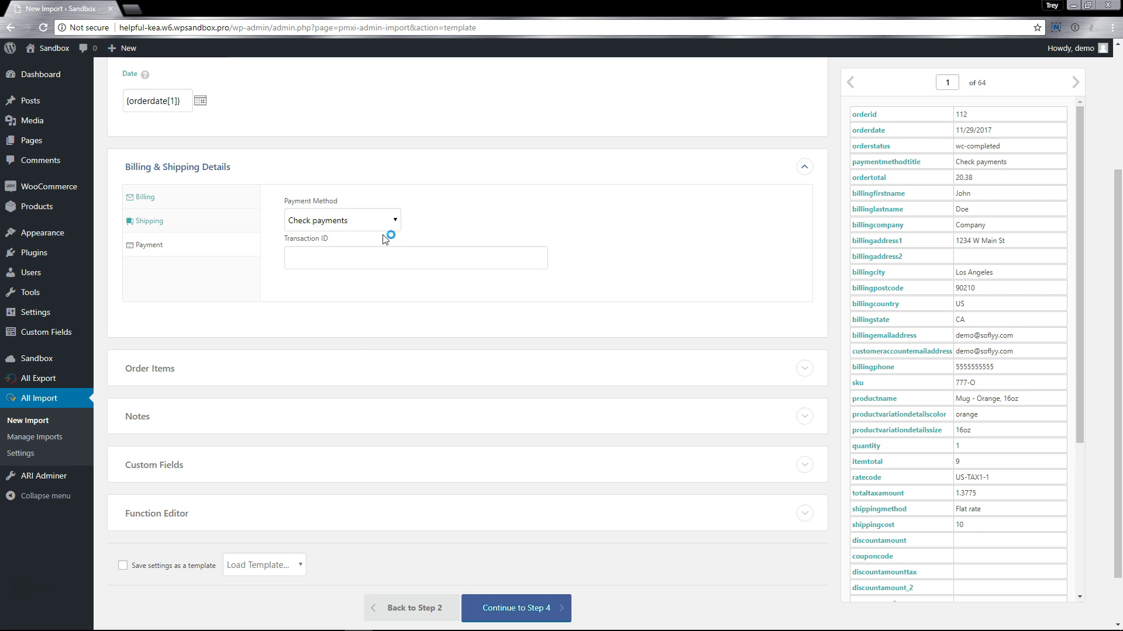
left_click(367, 224)
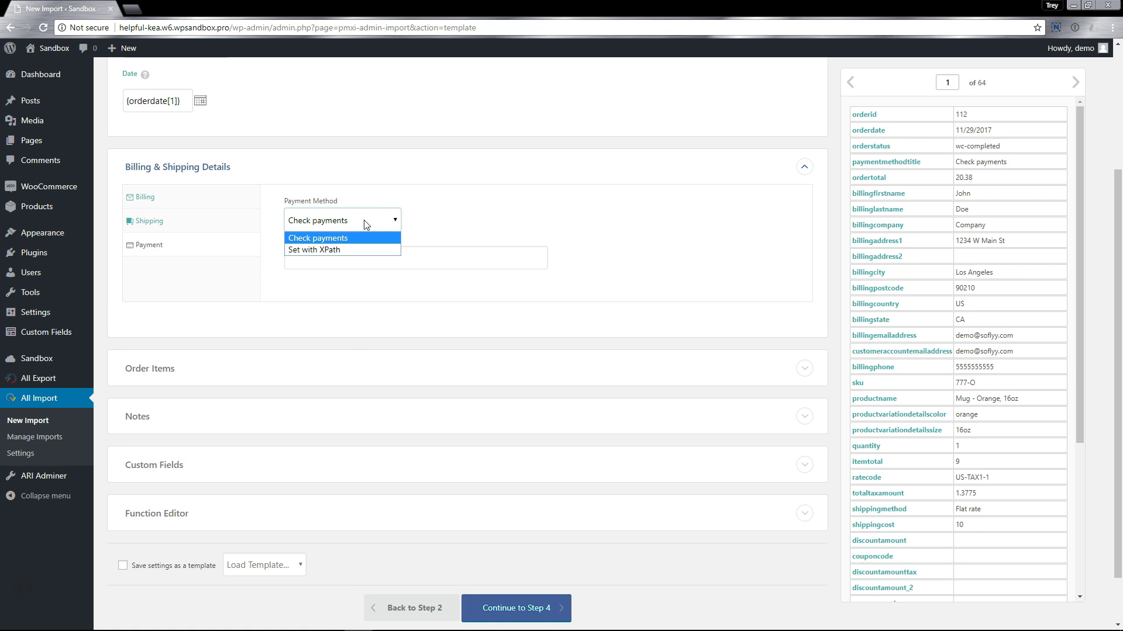
left_click(299, 251)
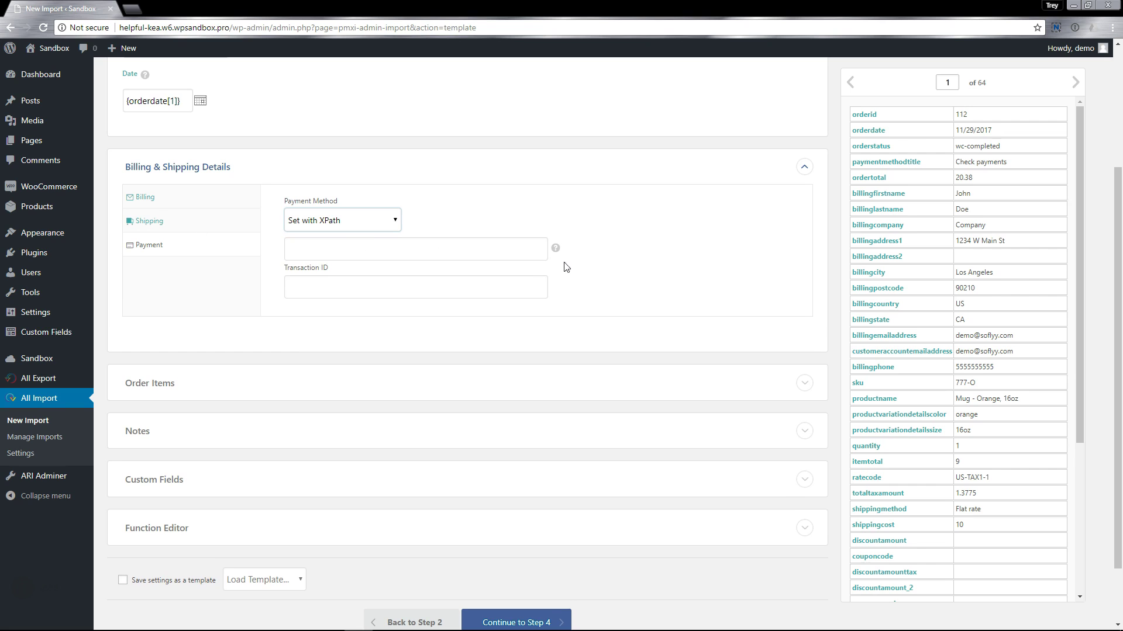
mouse_move(557, 254)
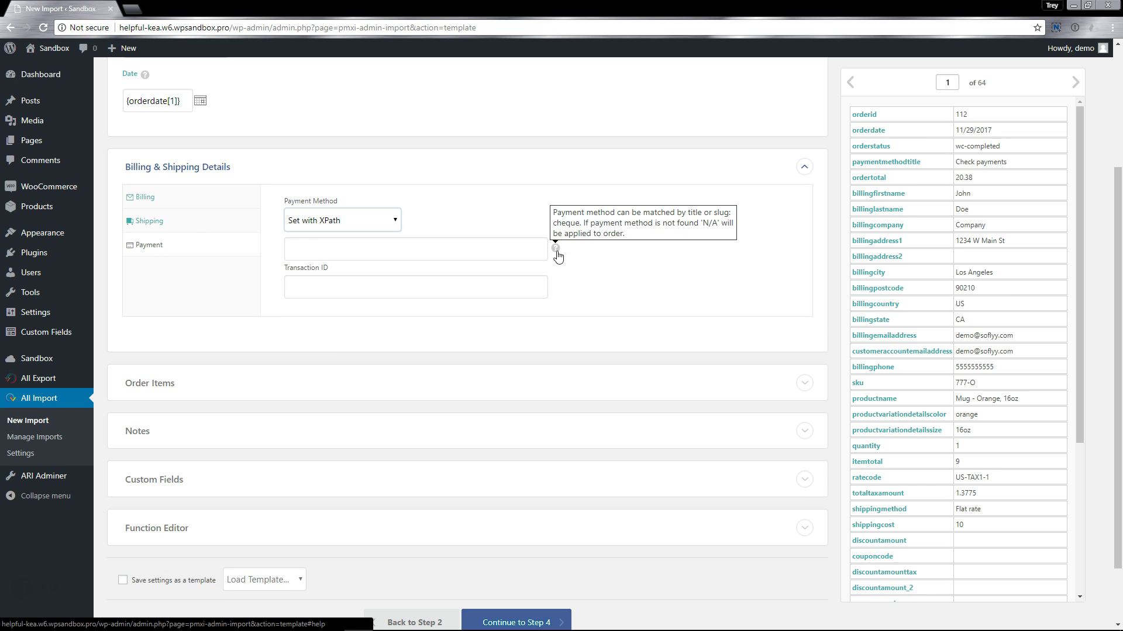
left_click(485, 248)
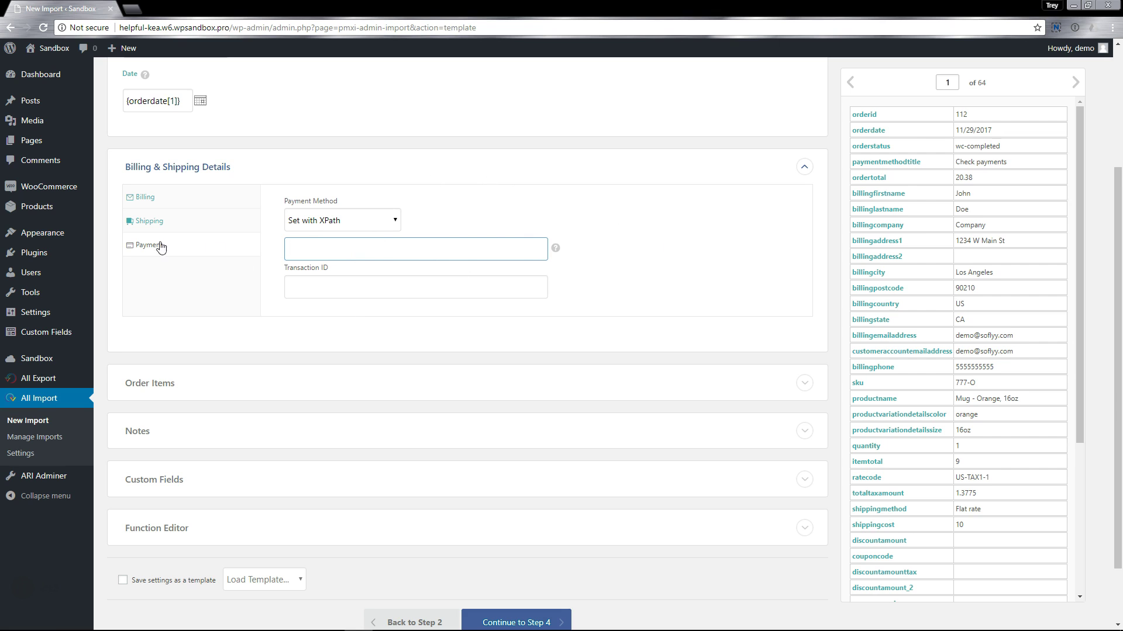
left_click(325, 225)
left_click(314, 236)
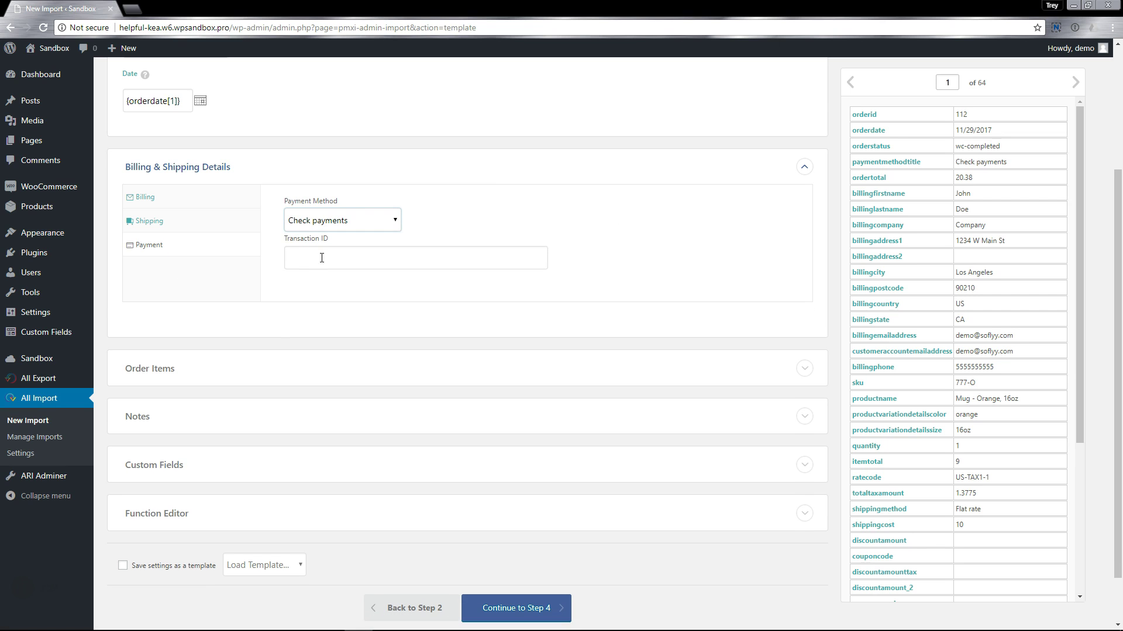
left_click(311, 252)
left_click(199, 172)
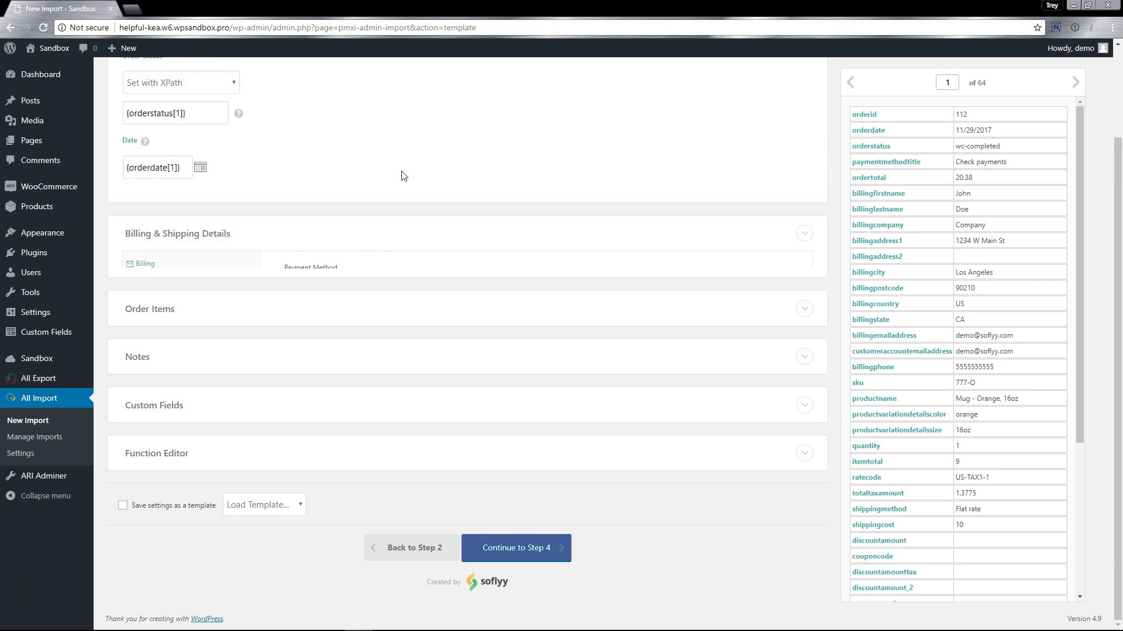
Step: Expand Order Items and keep them set to get data from existing products
left_click(157, 310)
scroll(304, 341, "down", 1)
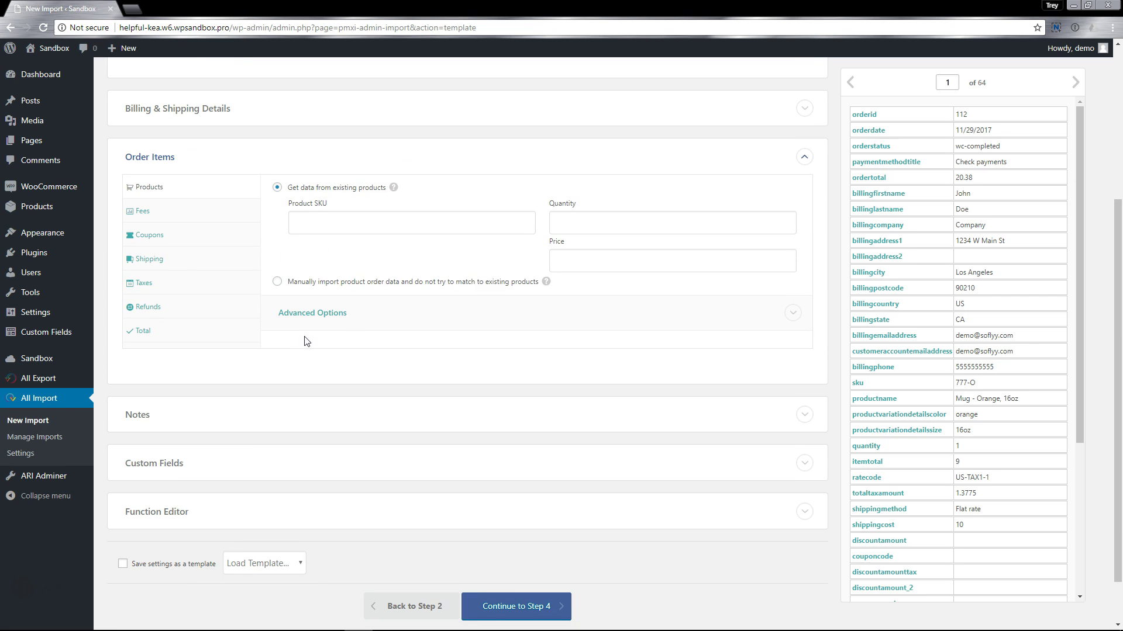
scroll(771, 339, "up", 3)
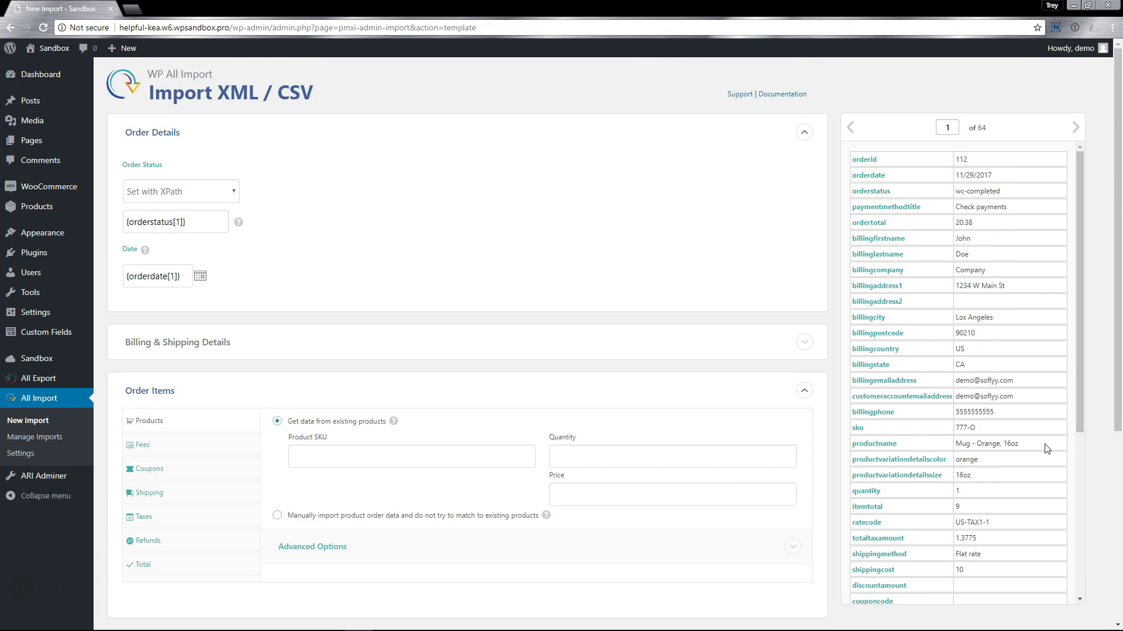
scroll(731, 503, "down", 1)
mouse_move(393, 307)
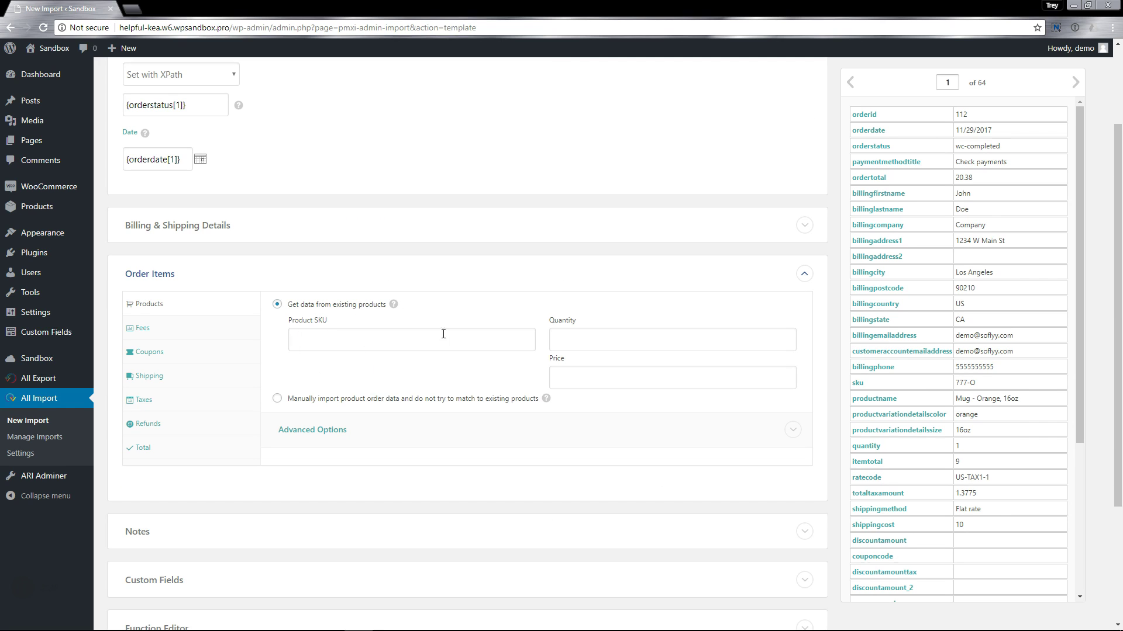
left_click(323, 339)
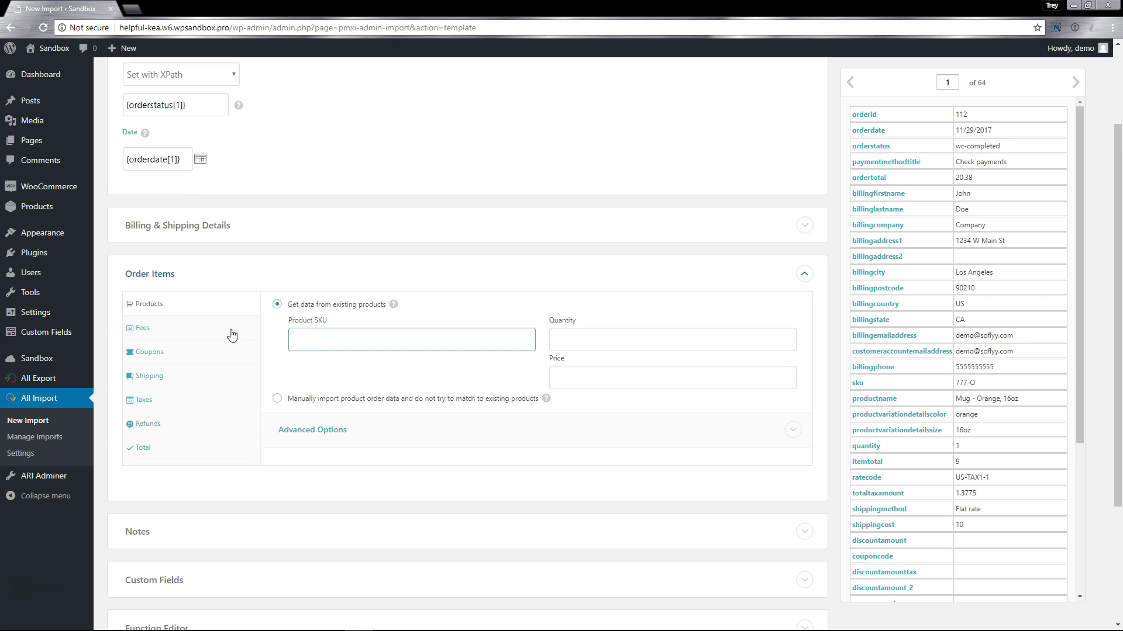
left_click(321, 400)
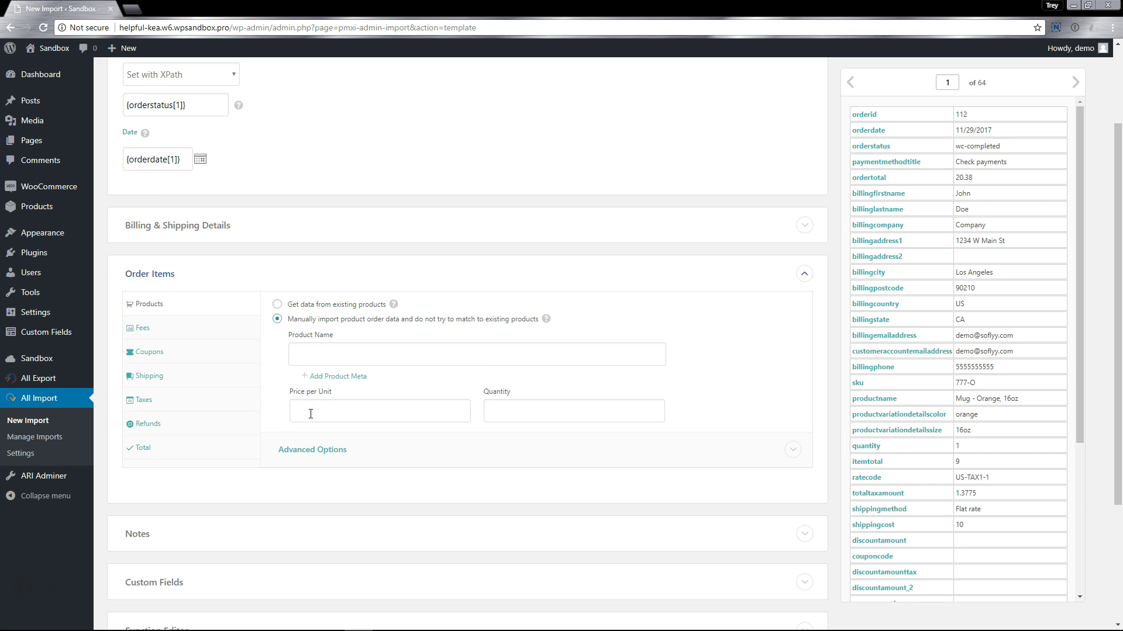
left_click(325, 456)
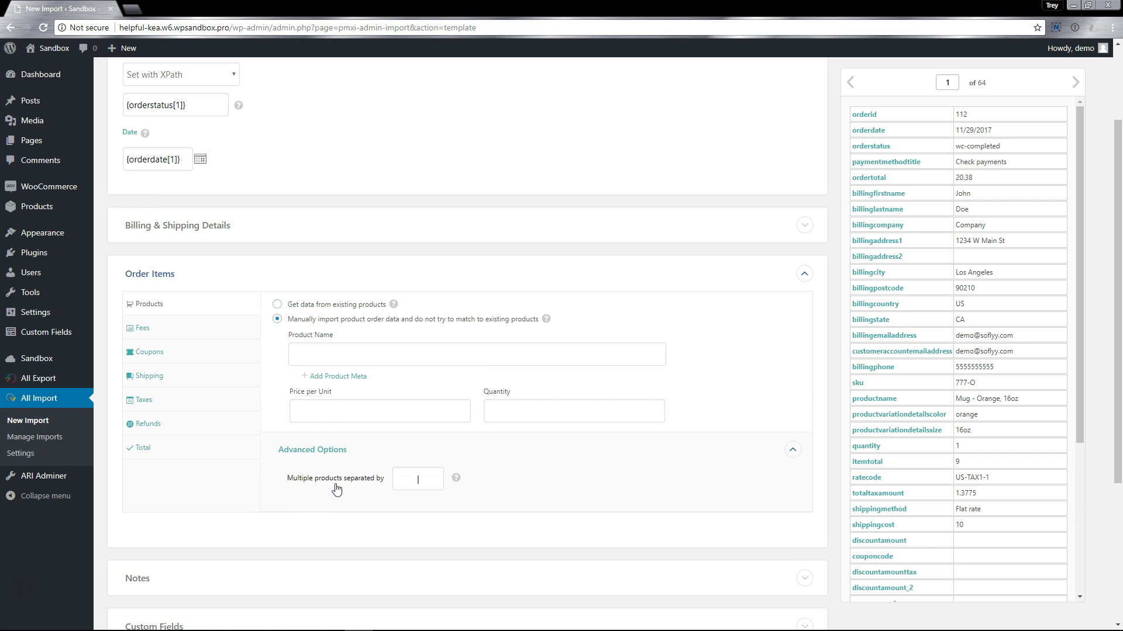
left_click(327, 456)
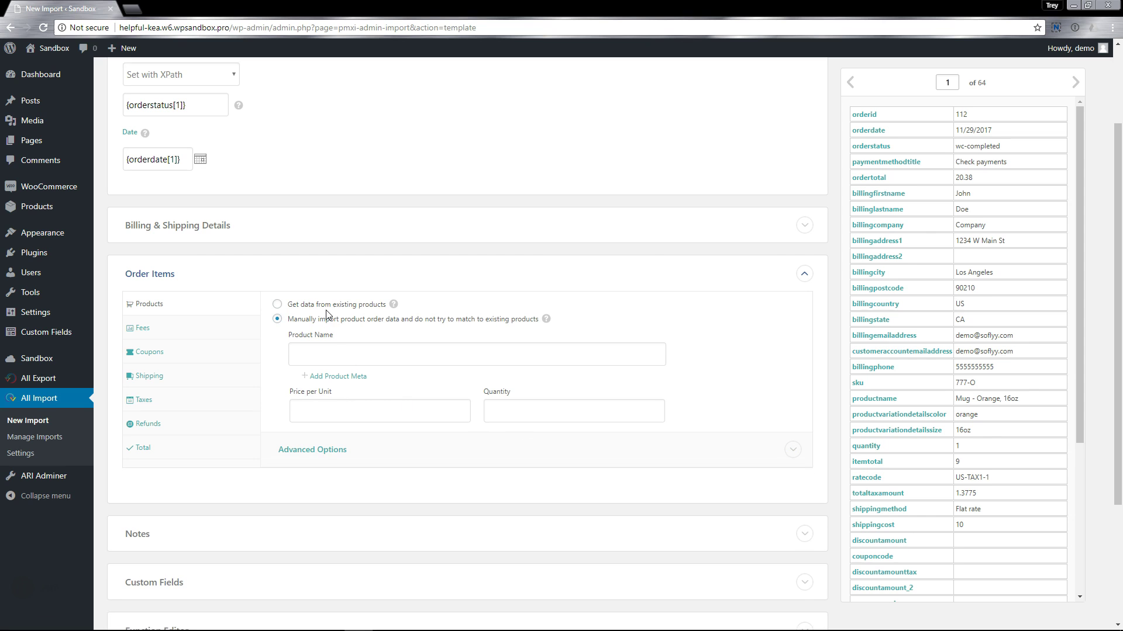
left_click(329, 306)
Step: Map Product SKU to {sku[1]}, Quantity to {quantity[1]} and Price to {itemtotal[1]}
scroll(704, 392, "up", 2)
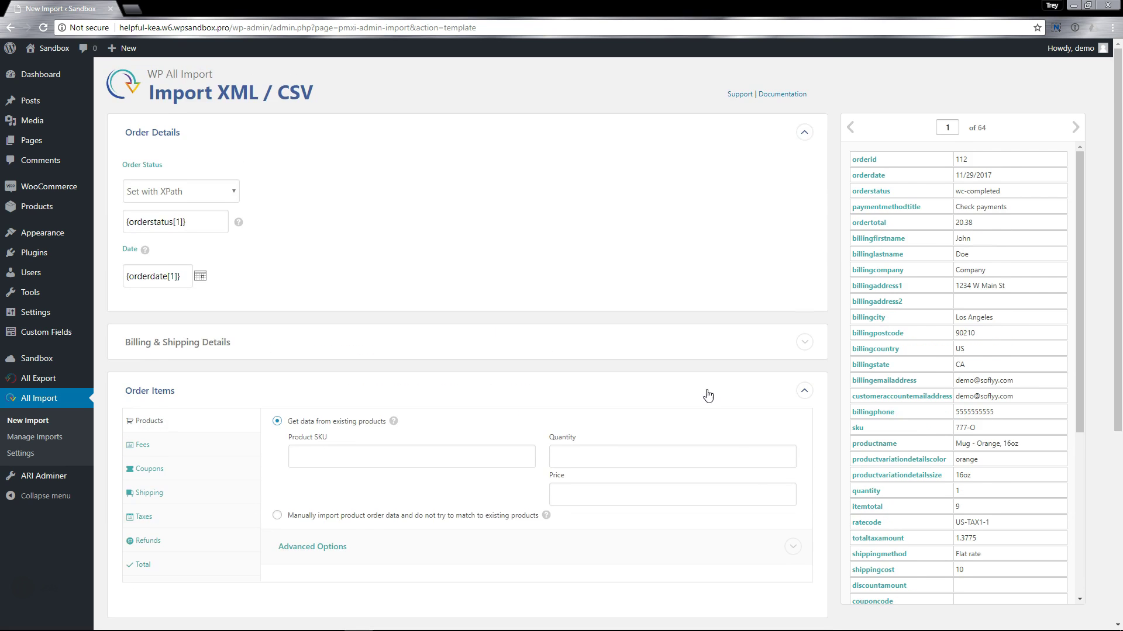
scroll(702, 389, "down", 2)
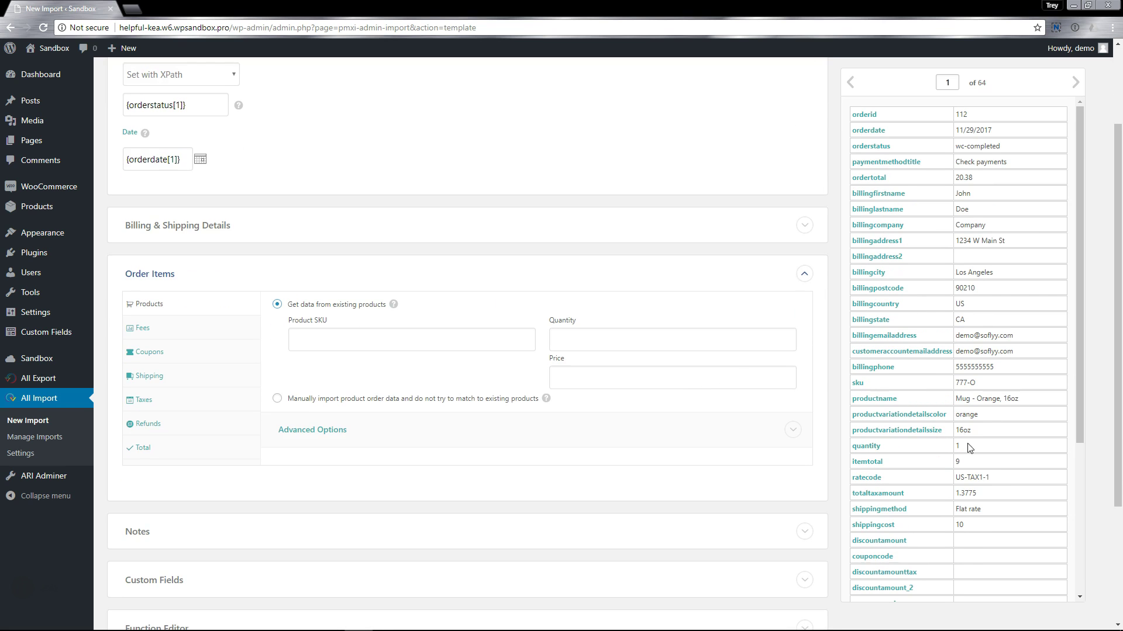
scroll(924, 473, "up", 1)
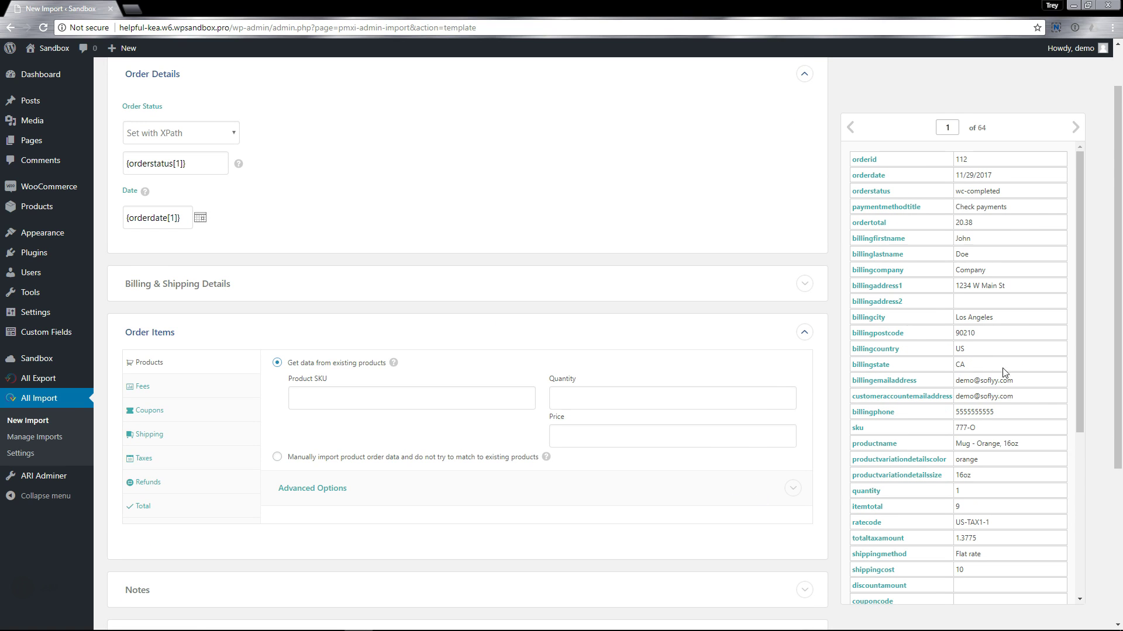
left_click_drag(871, 435, 427, 400)
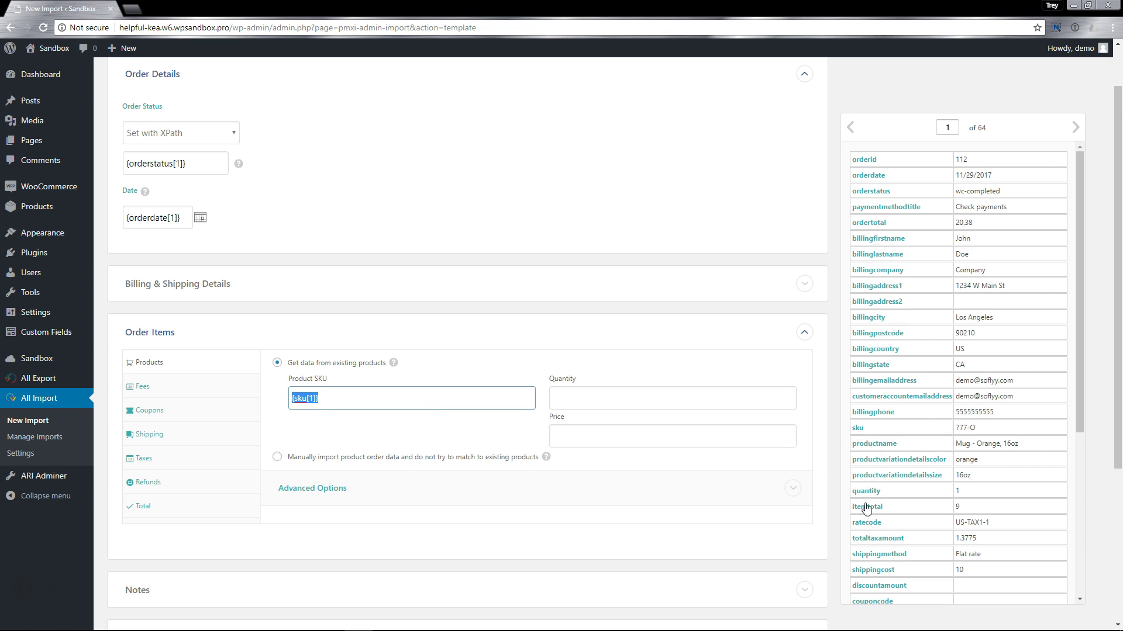
left_click_drag(865, 492, 605, 403)
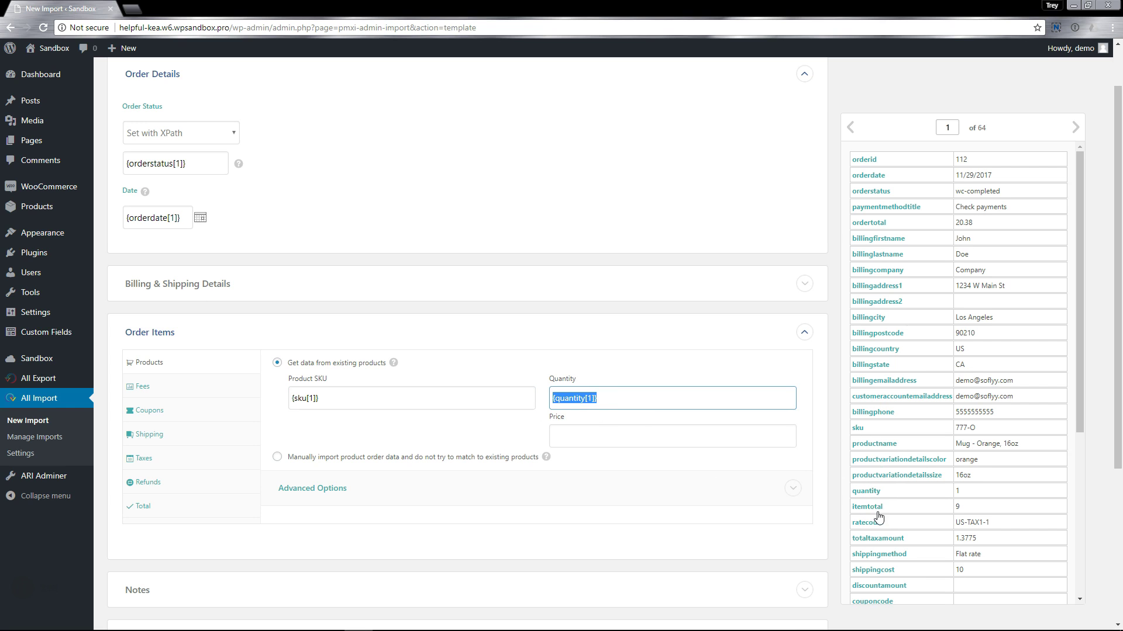
left_click_drag(877, 509, 597, 443)
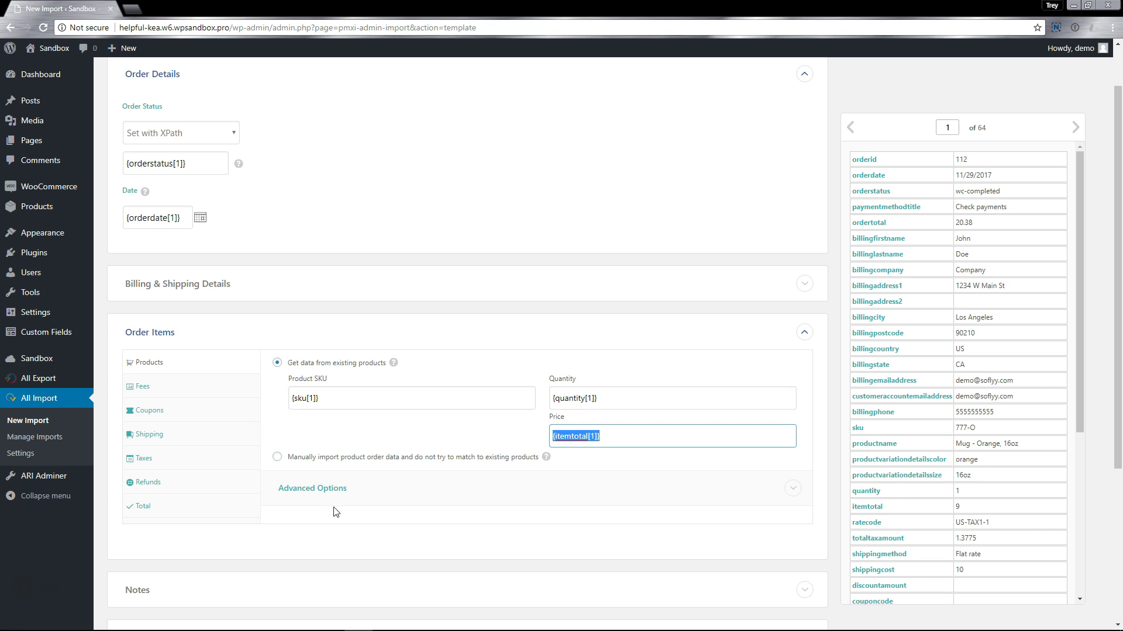
left_click(144, 387)
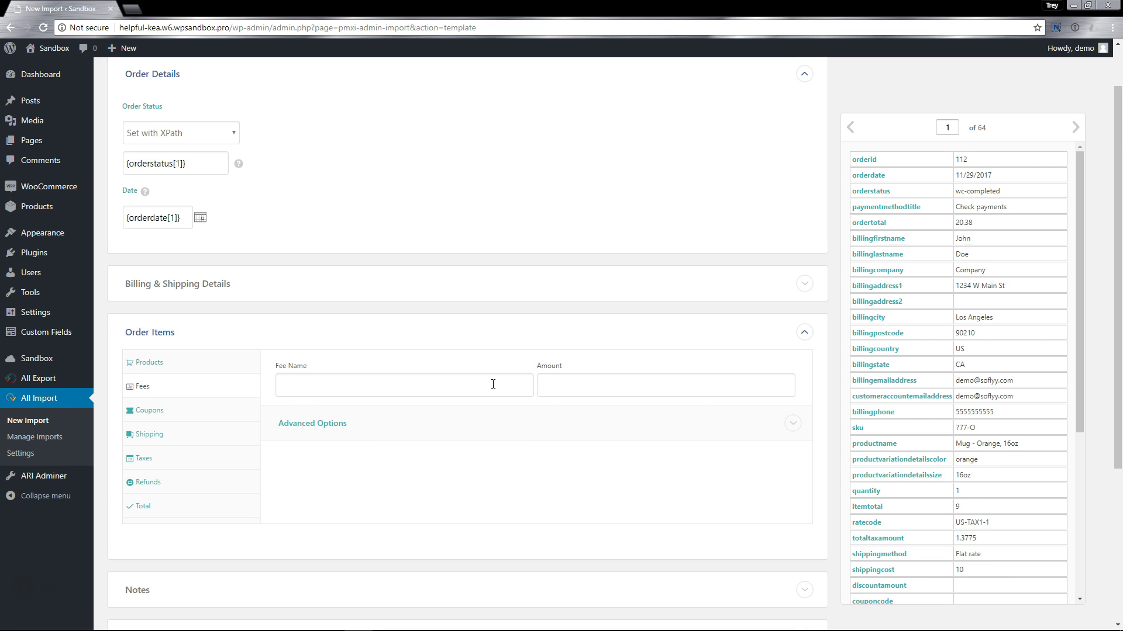
Step: Map Coupon Code to {couponcode[1]} and Discount Amount to {discountamount_2[1]}
left_click(335, 426)
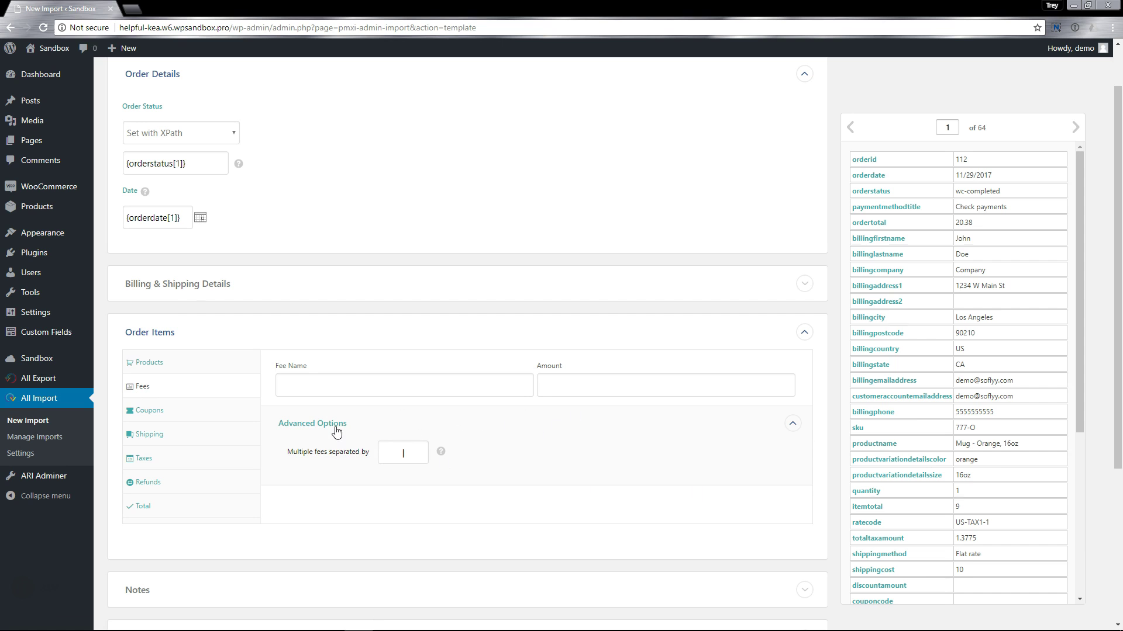
left_click(147, 410)
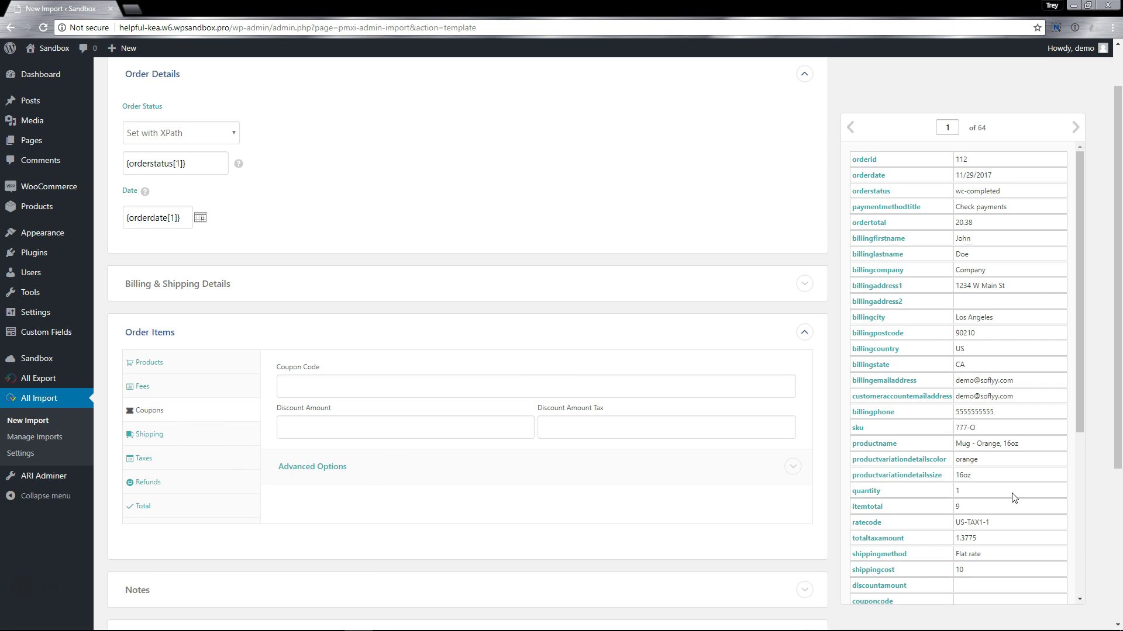
scroll(1014, 498, "down", 5)
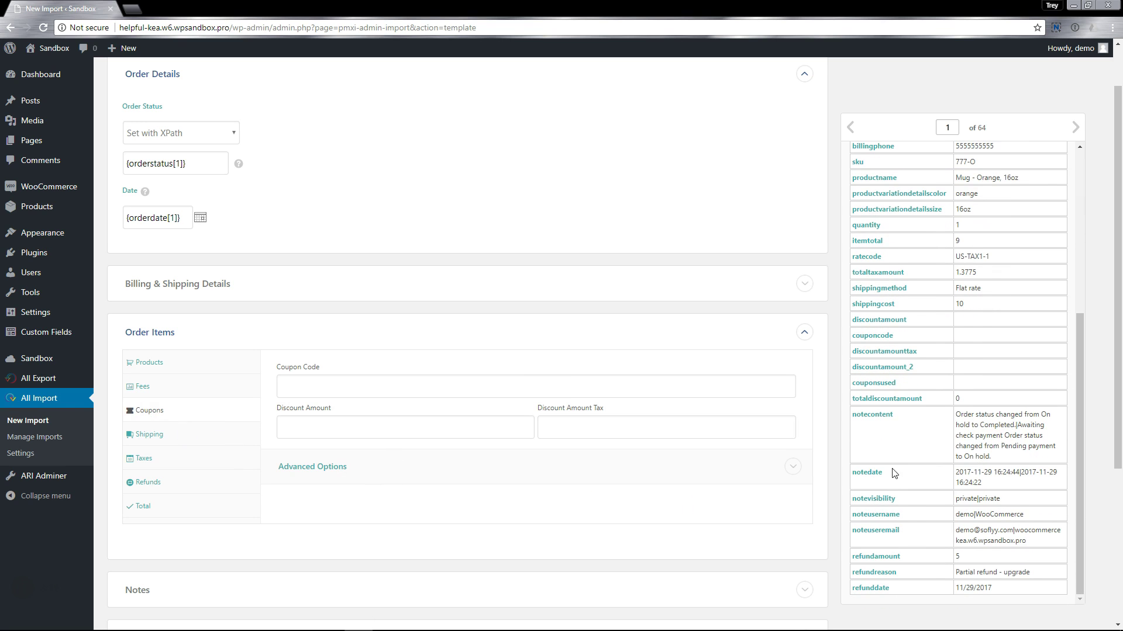
left_click(1075, 128)
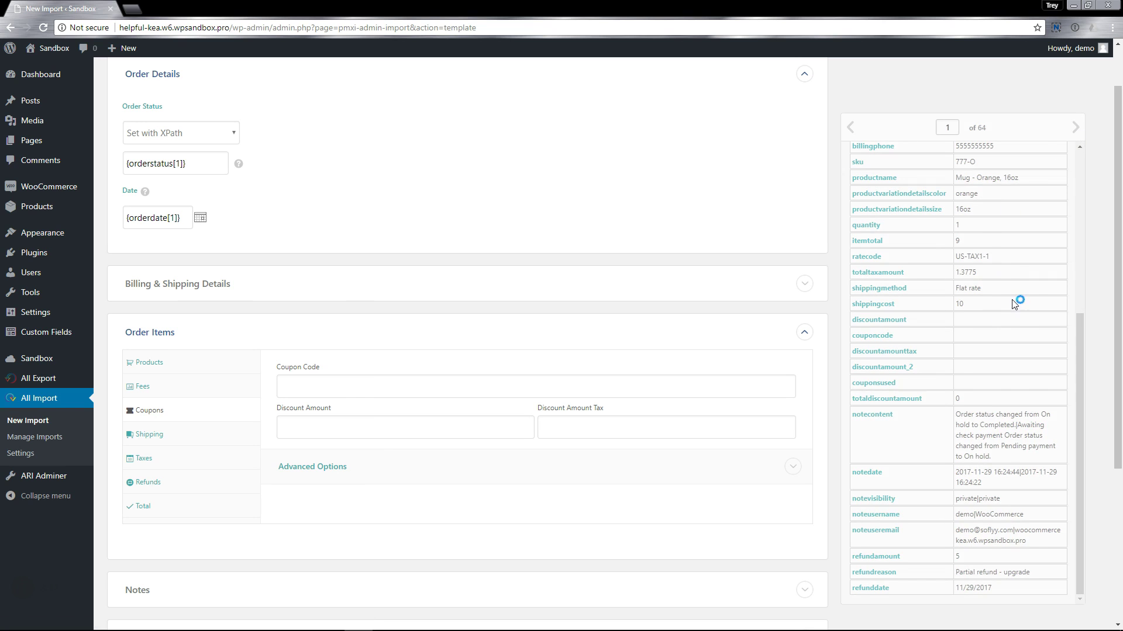
scroll(1013, 361, "down", 2)
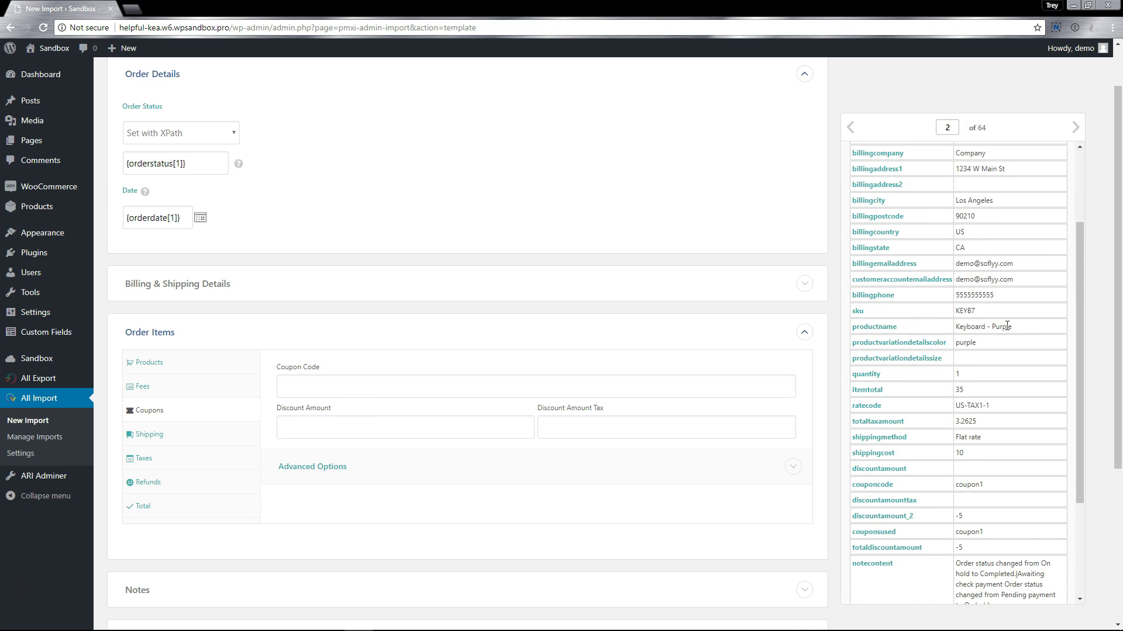
scroll(1007, 325, "down", 1)
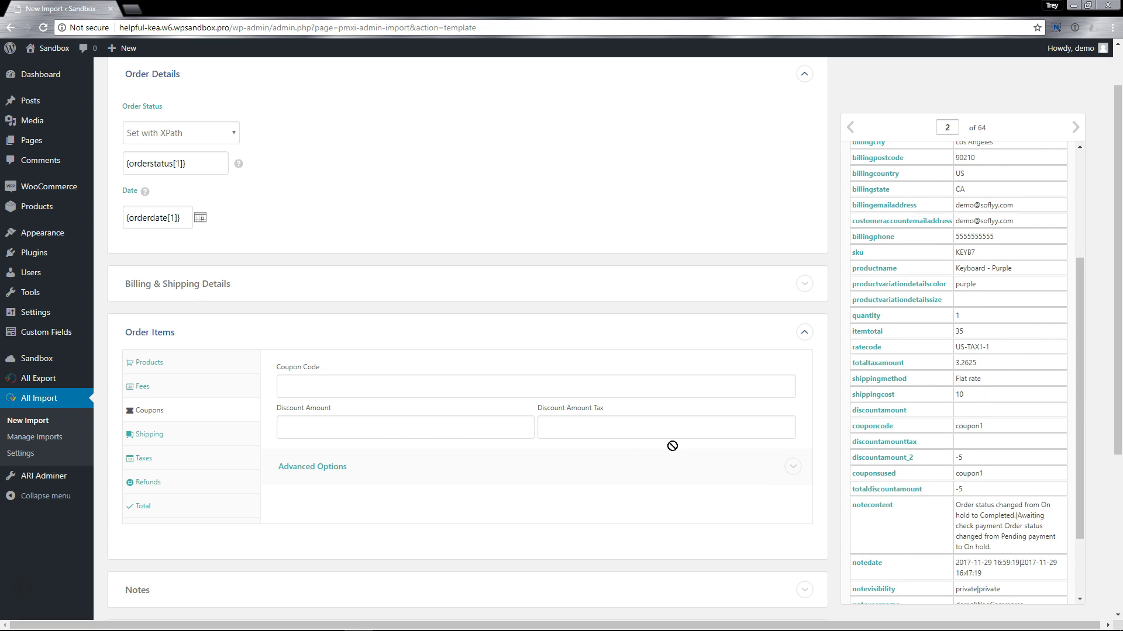
left_click_drag(671, 445, 348, 389)
left_click_drag(894, 458, 404, 429)
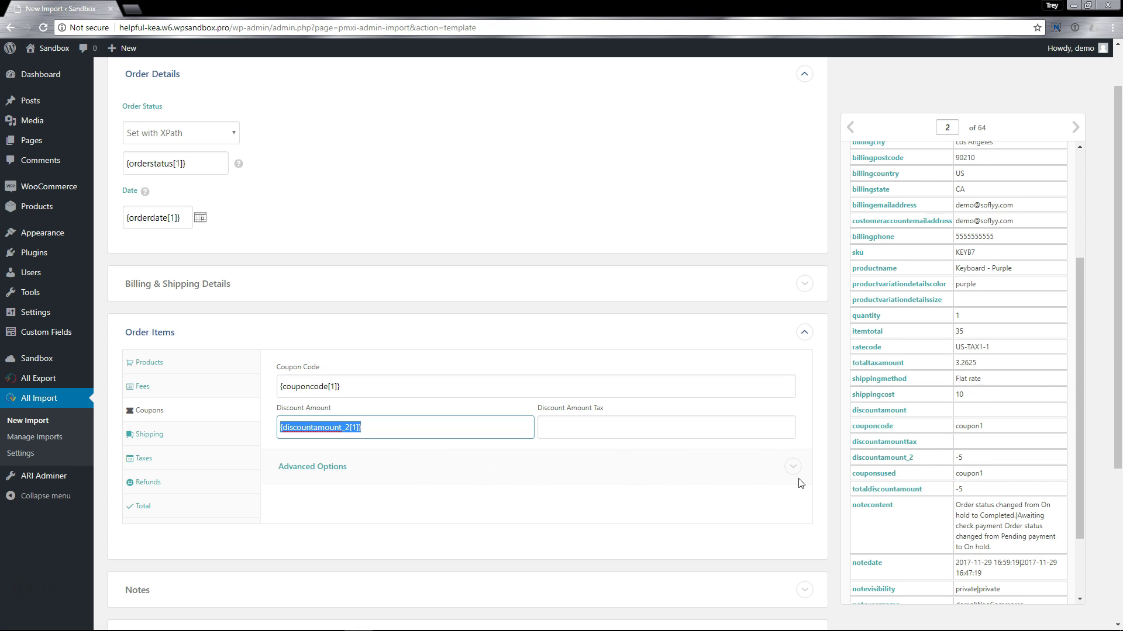
left_click(321, 475)
left_click(399, 492)
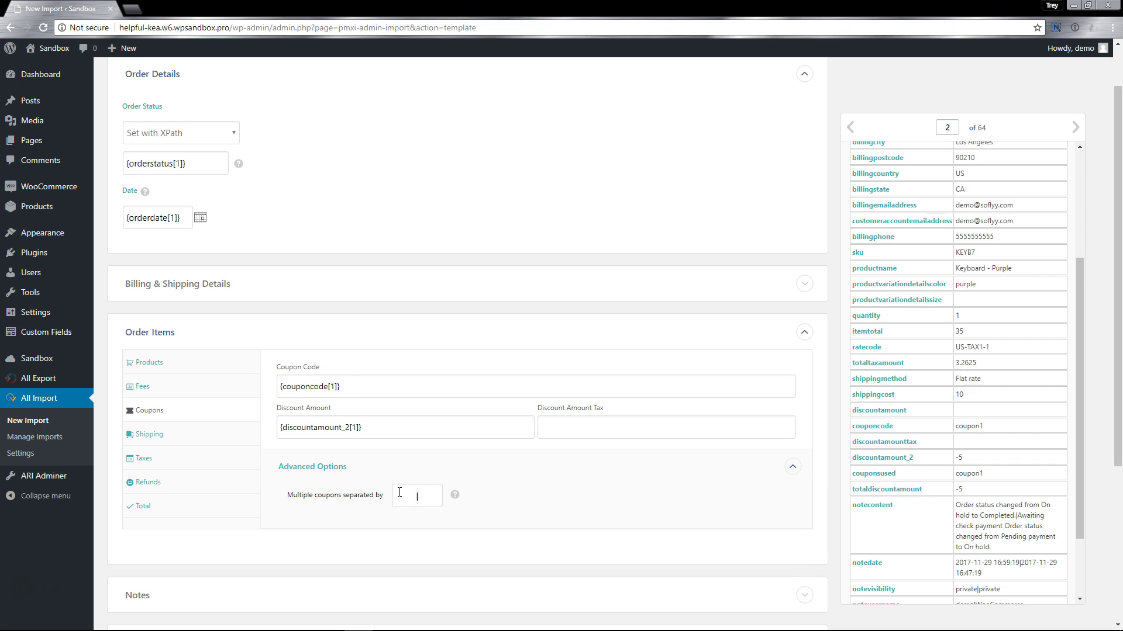
left_click(308, 477)
Step: Map Shipping Name to {shippingmethod[1]} and Amount to {shippingcost[1]}
left_click(150, 435)
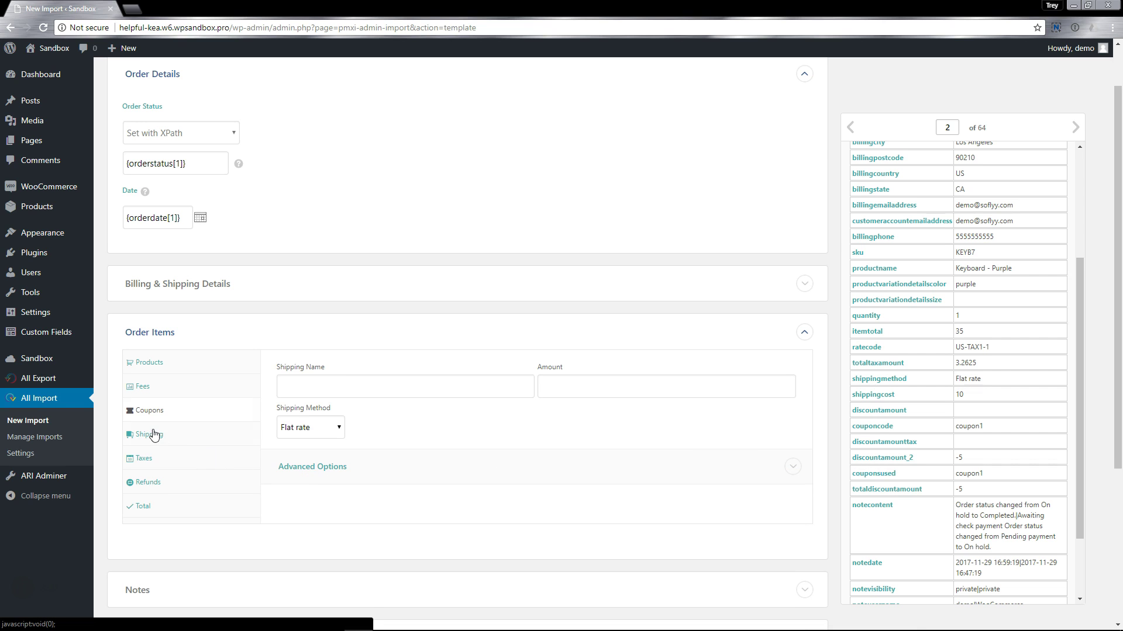
left_click(851, 127)
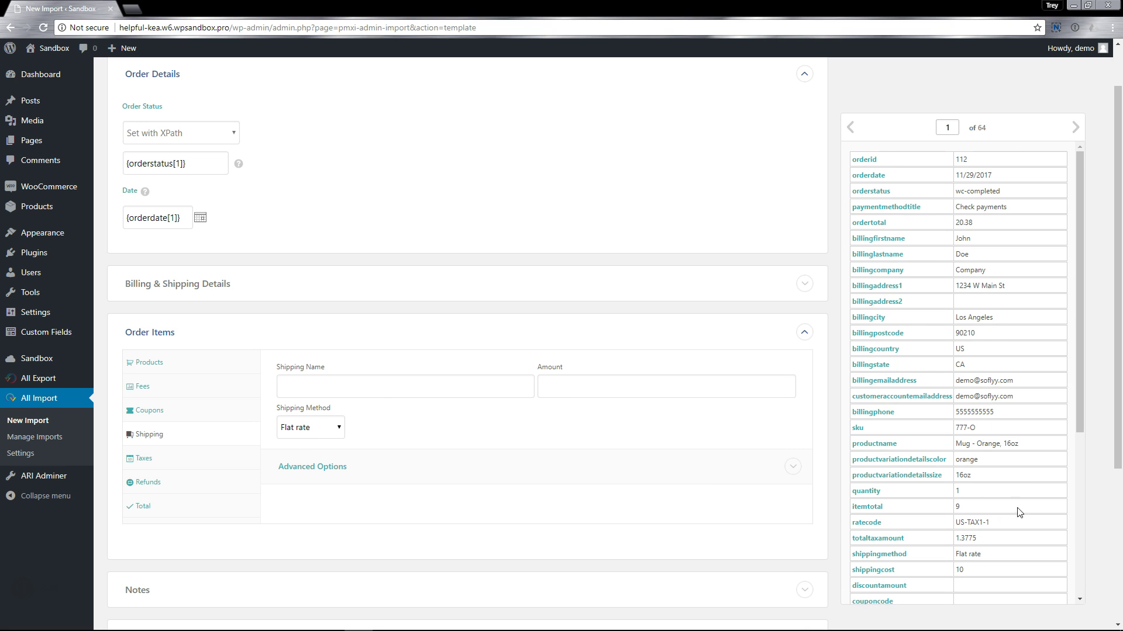
scroll(1019, 512, "down", 3)
left_click_drag(880, 379, 464, 386)
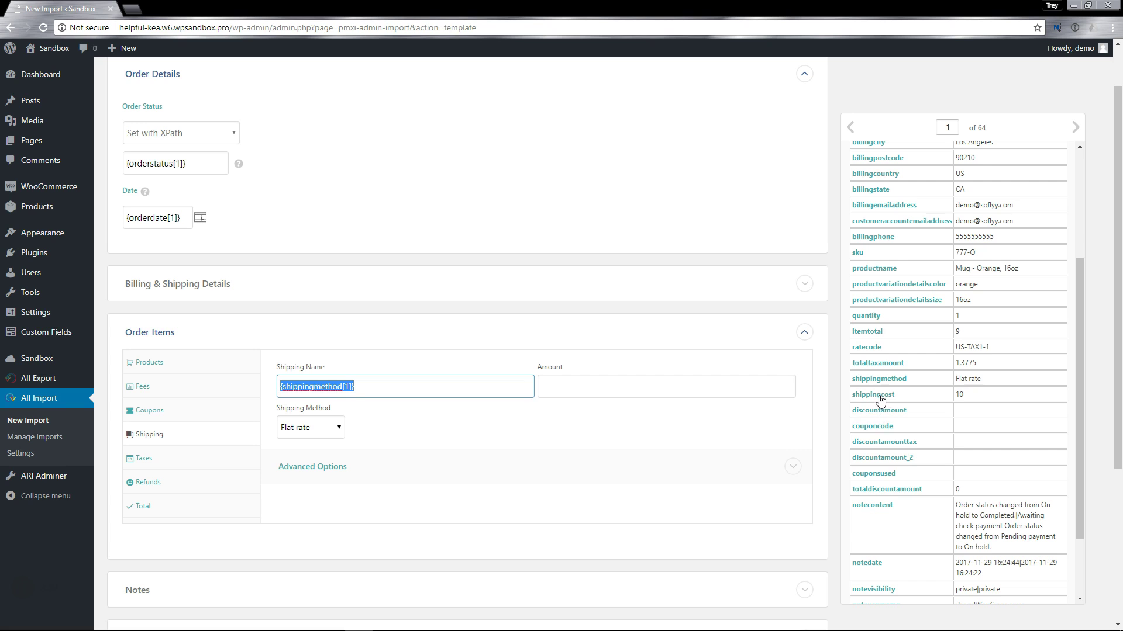
left_click_drag(880, 401, 564, 386)
Step: Set Shipping Method via XPath to {shippingmethod[1]}
left_click(328, 430)
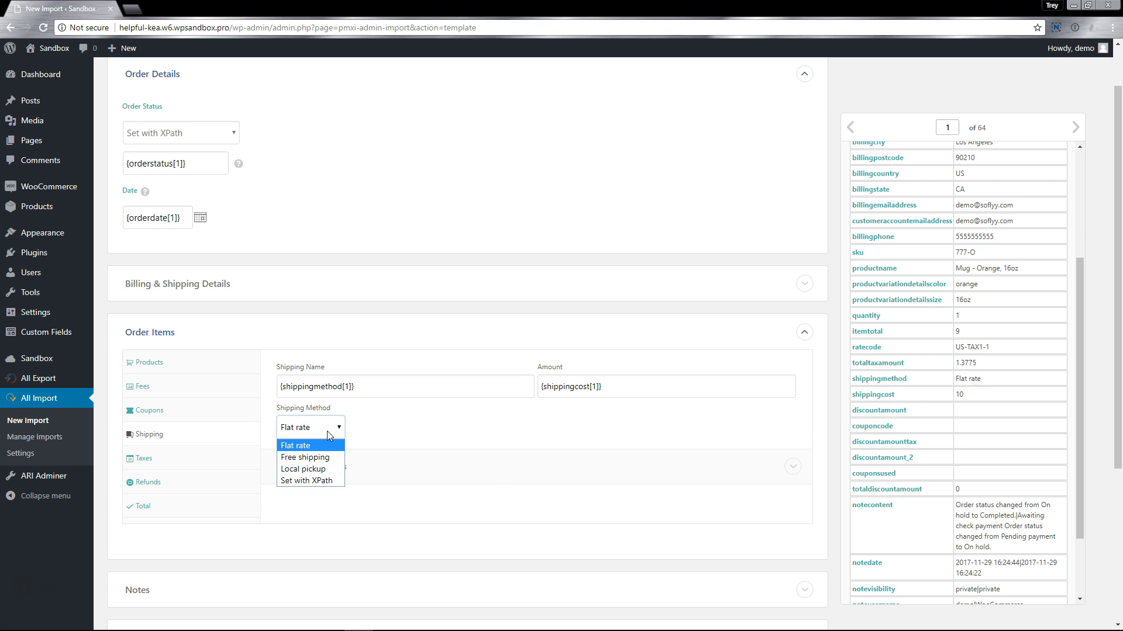
left_click(303, 481)
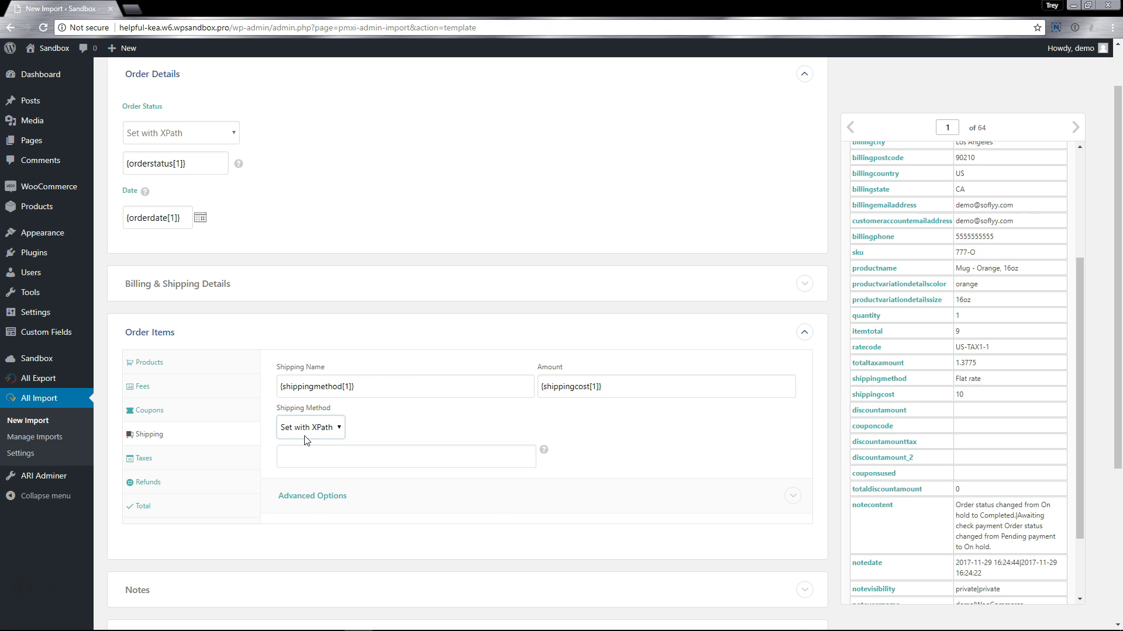
left_click(857, 396)
left_click_drag(879, 384, 363, 459)
left_click(317, 499)
left_click(446, 527)
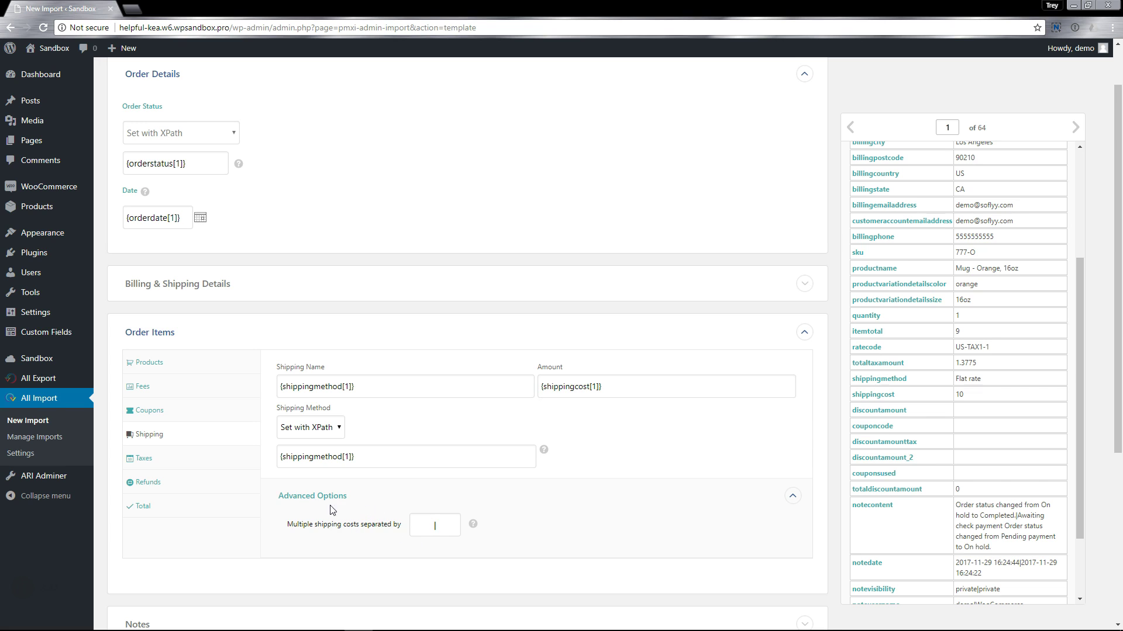
left_click(313, 497)
Step: Map Tax Rate Amount to {totaltaxamount[1]} and set Tax Rate via XPath to {ratecode[1]}
left_click(145, 461)
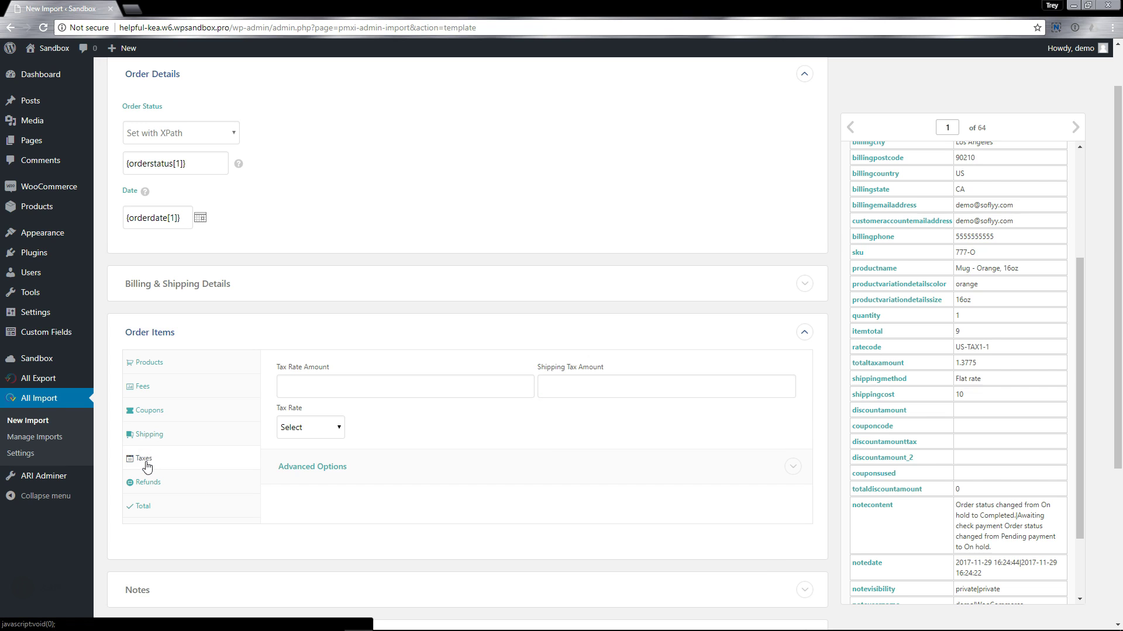
scroll(1016, 452, "down", 1)
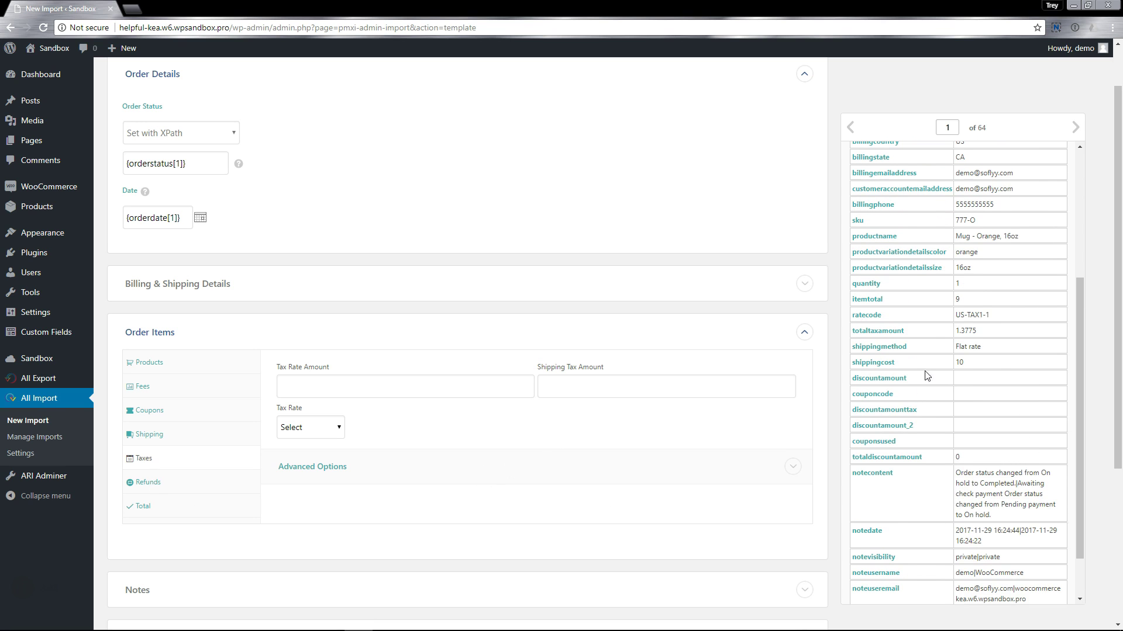
left_click_drag(879, 331, 446, 385)
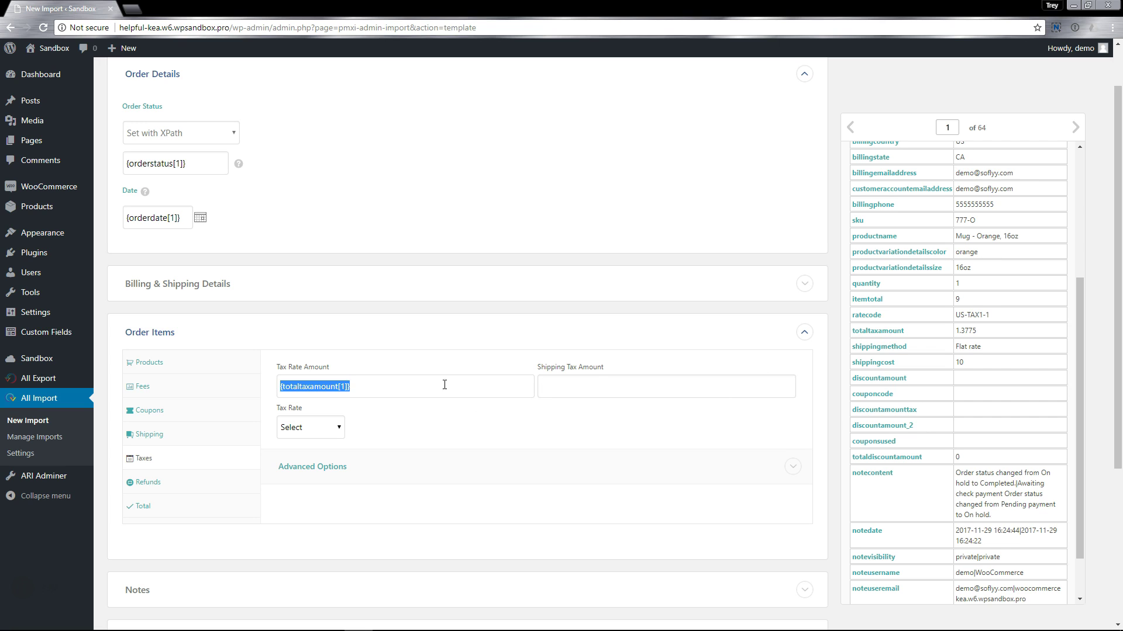
left_click(318, 432)
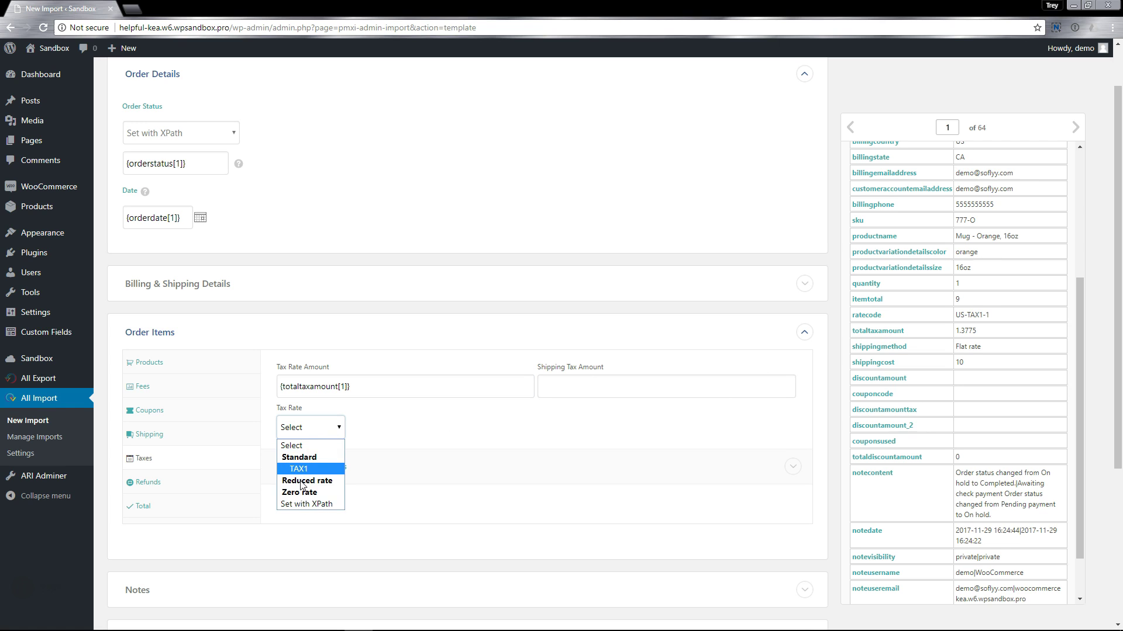
left_click(310, 504)
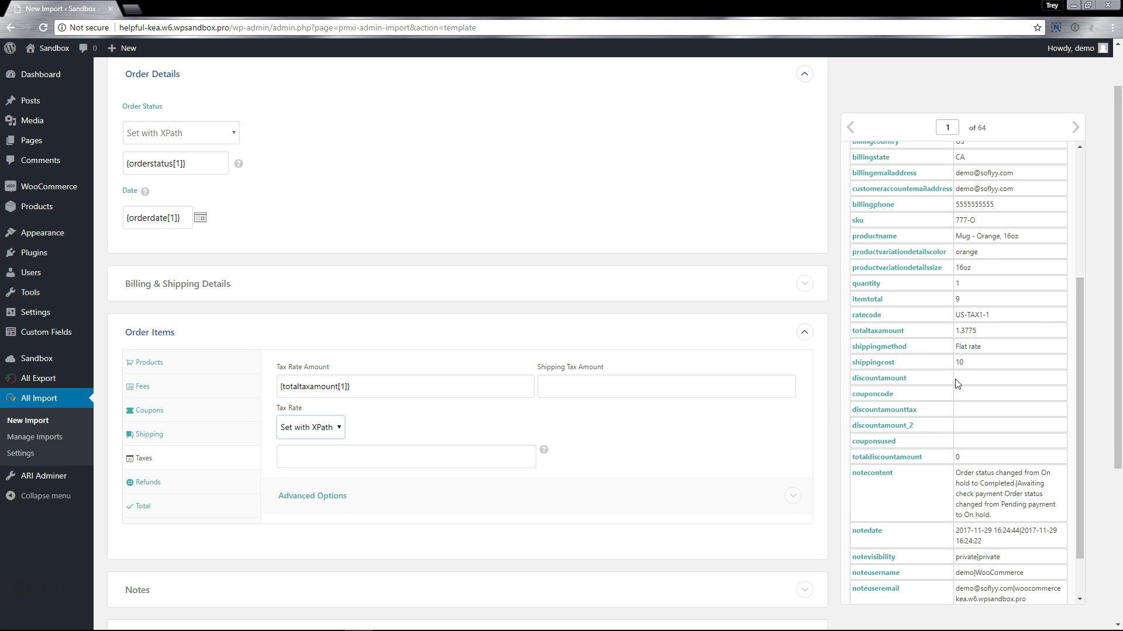
left_click_drag(871, 317, 409, 458)
left_click(331, 497)
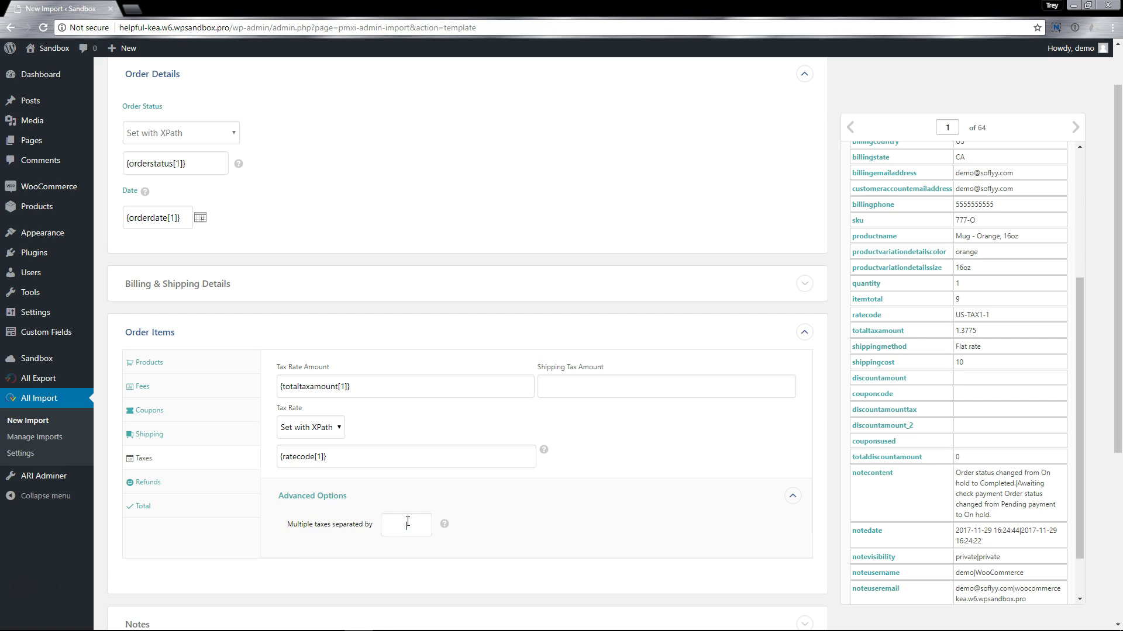
left_click(306, 504)
Step: Map Refund Amount, Reason and Date to {refundamount[1]}, {refundreason[1]} and {refunddate[1]}
left_click(149, 483)
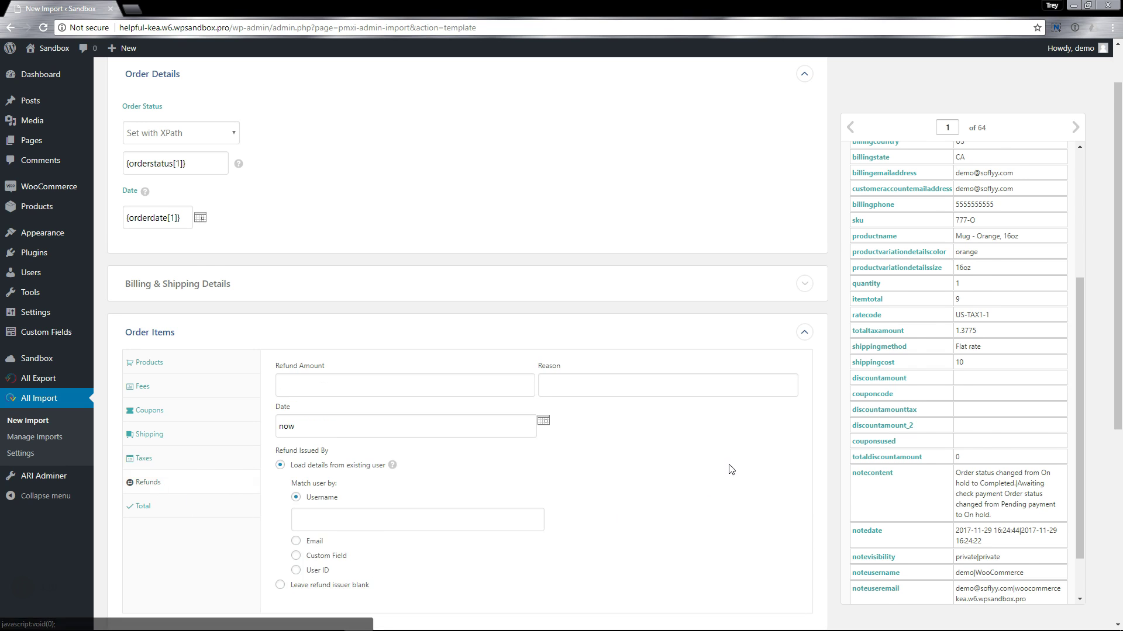
scroll(630, 456, "down", 1)
scroll(849, 498, "down", 2)
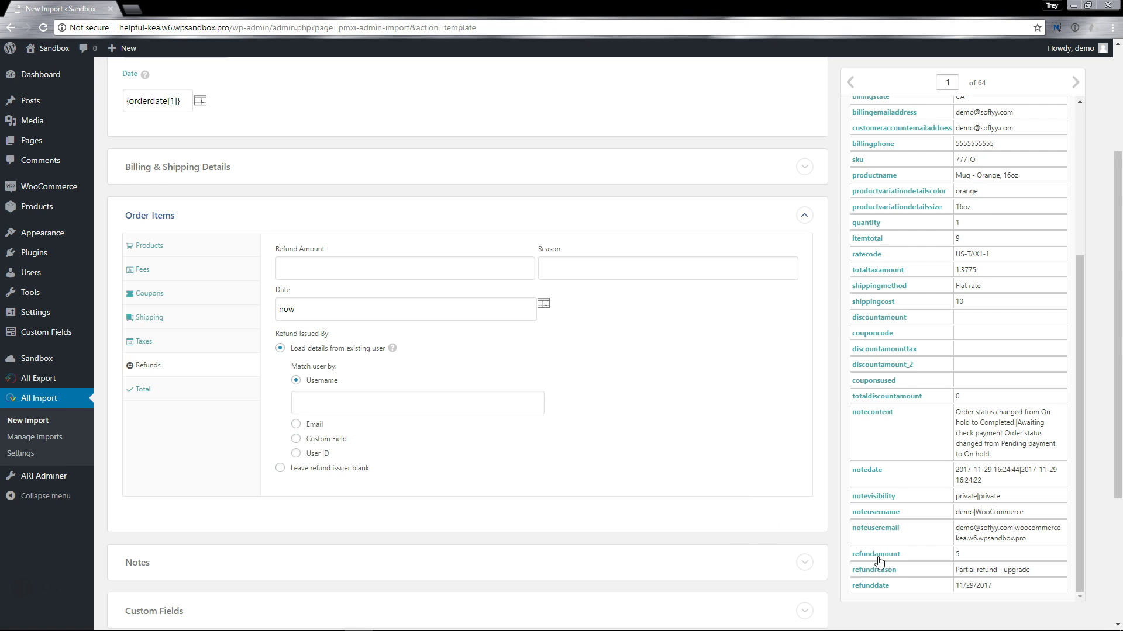
left_click_drag(879, 562, 397, 270)
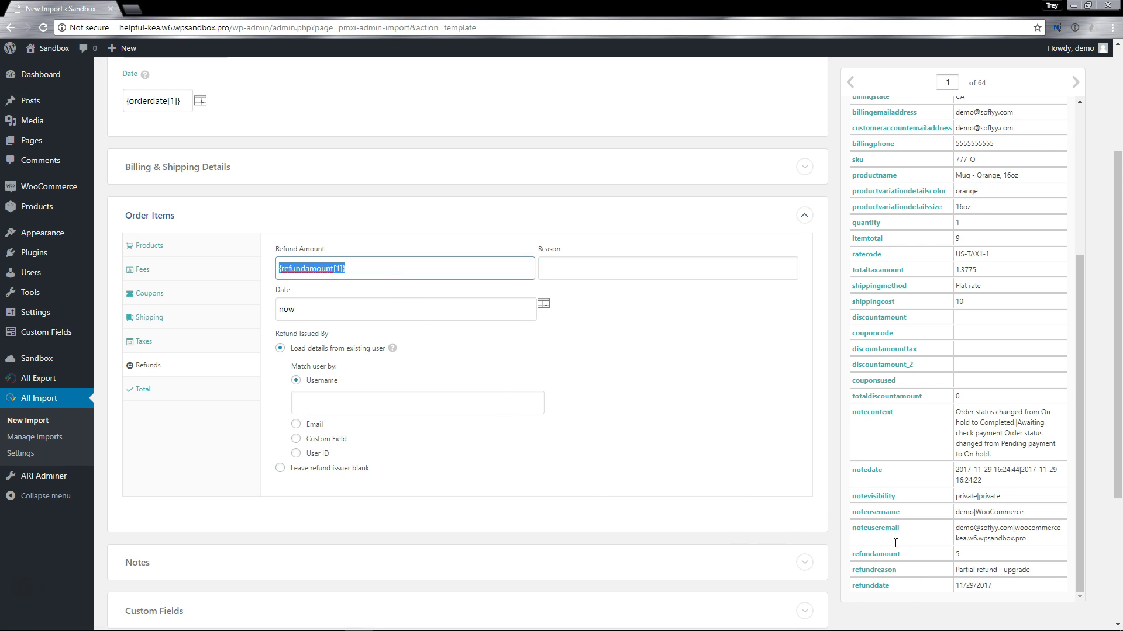
left_click_drag(873, 578, 582, 274)
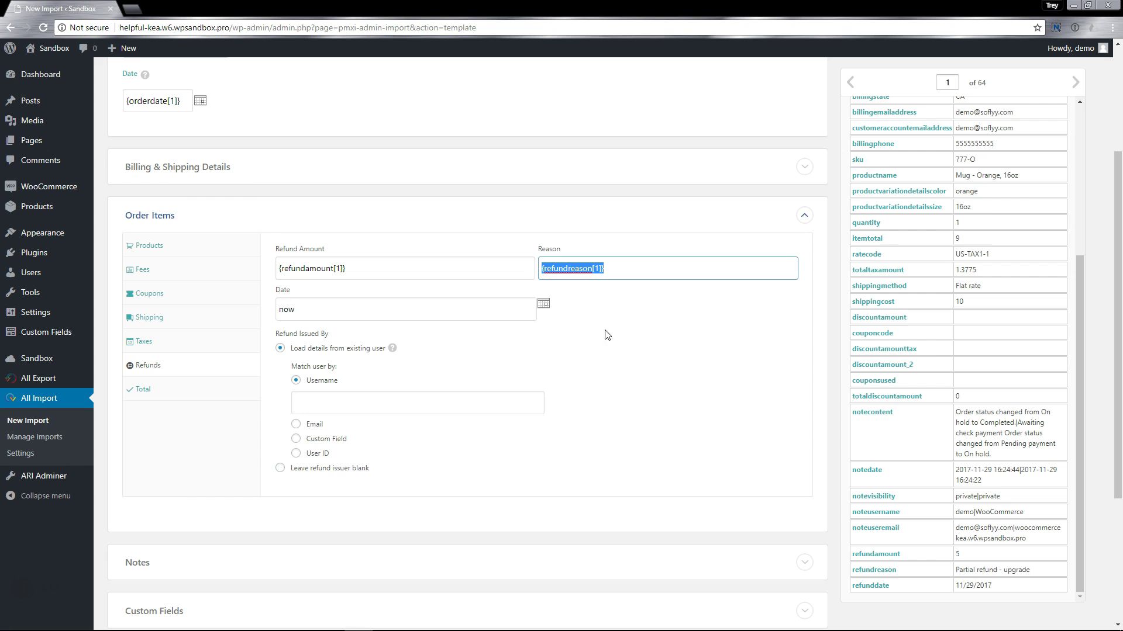
left_click(307, 310)
key("ctrl+a")
key("BackSpace")
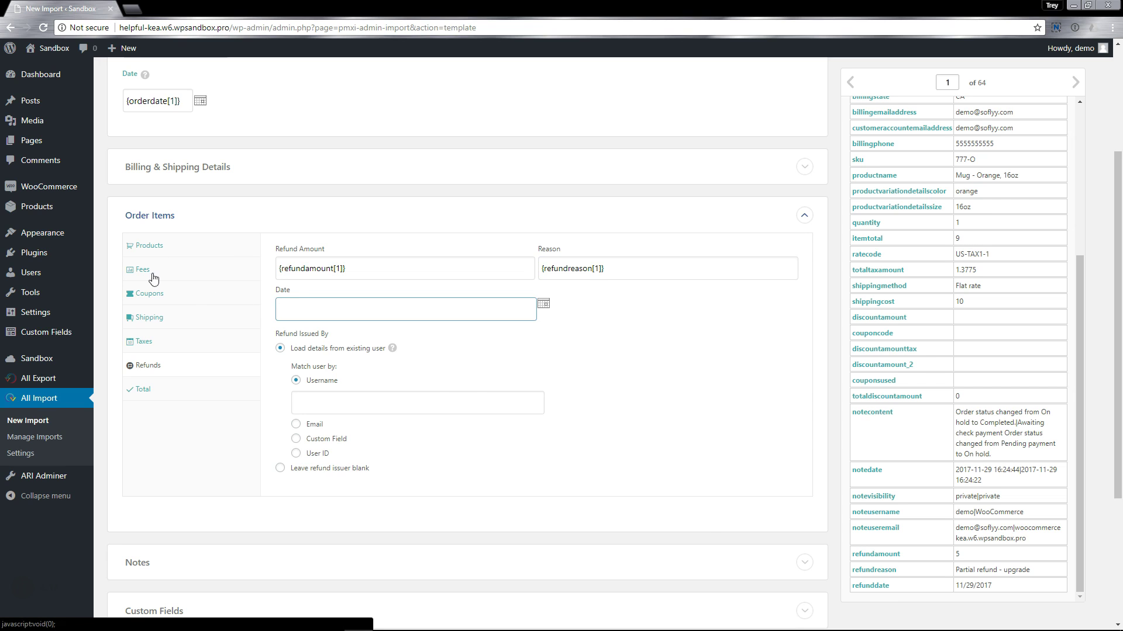
left_click_drag(865, 587, 406, 311)
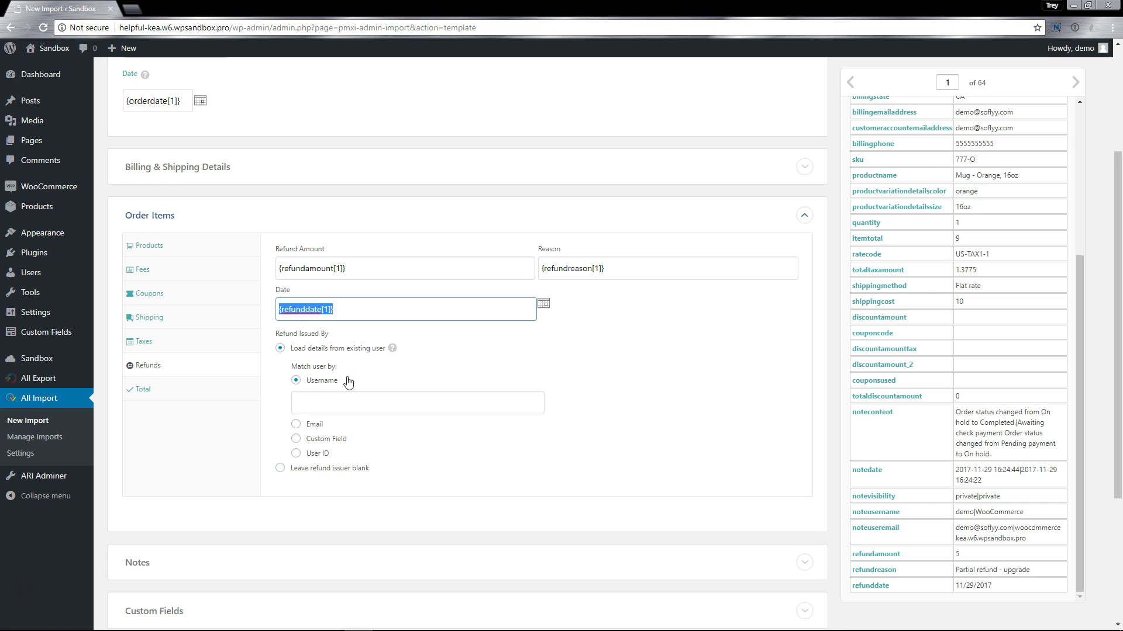
Step: Set the refund issuer option to Leave refund issuer blank
left_click(314, 429)
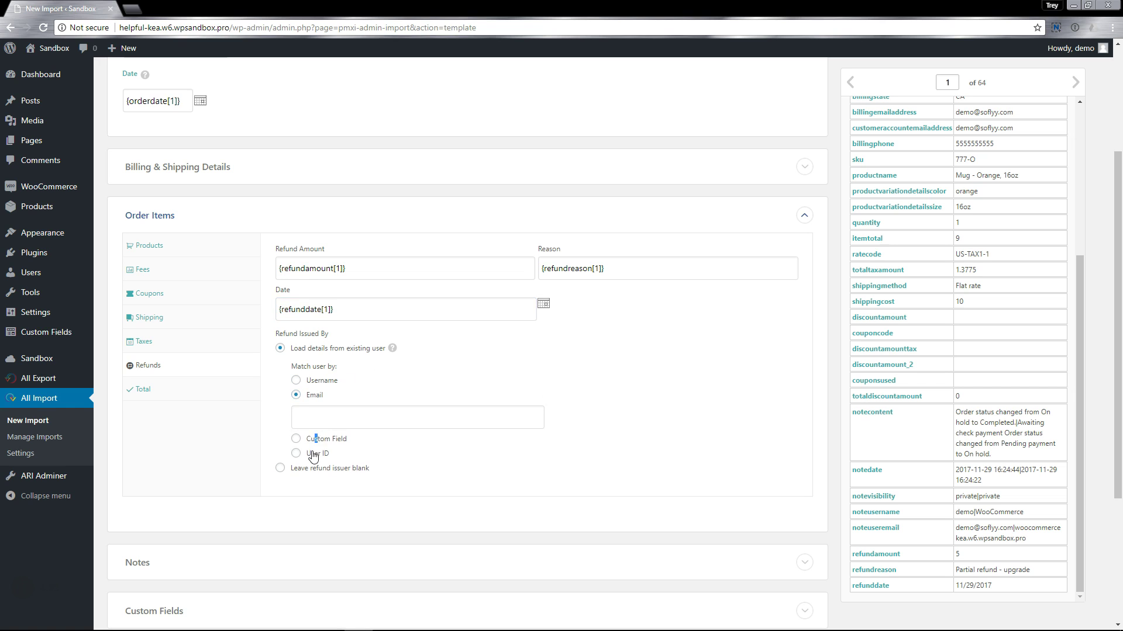
left_click(315, 440)
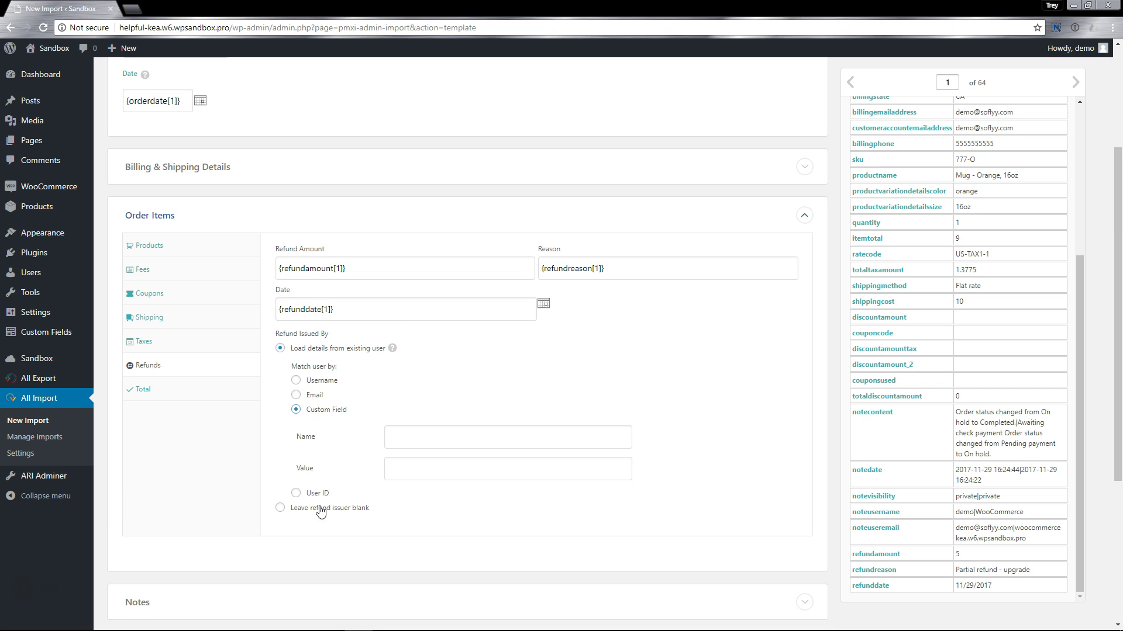
left_click(320, 510)
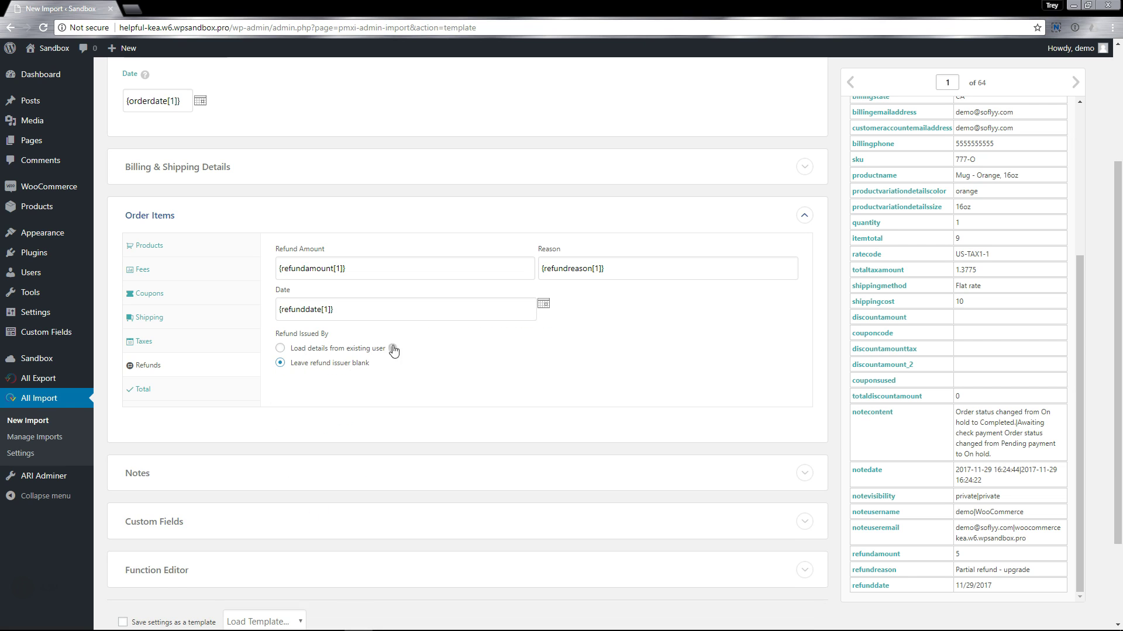
mouse_move(394, 350)
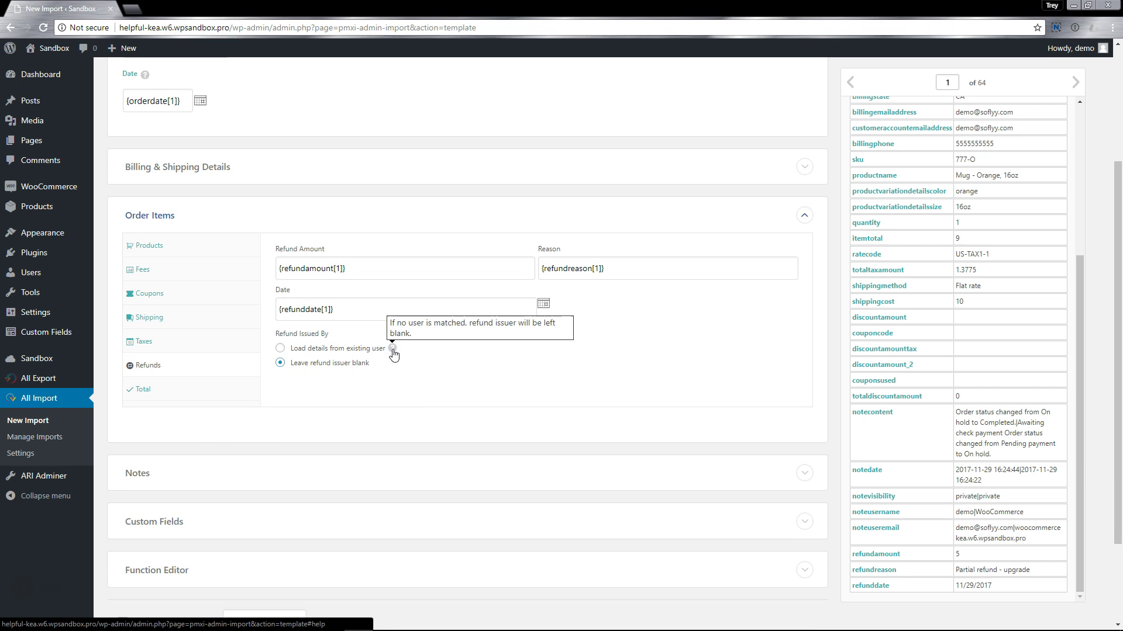
Step: Keep the order total set to Calculate order total automatically
left_click(142, 400)
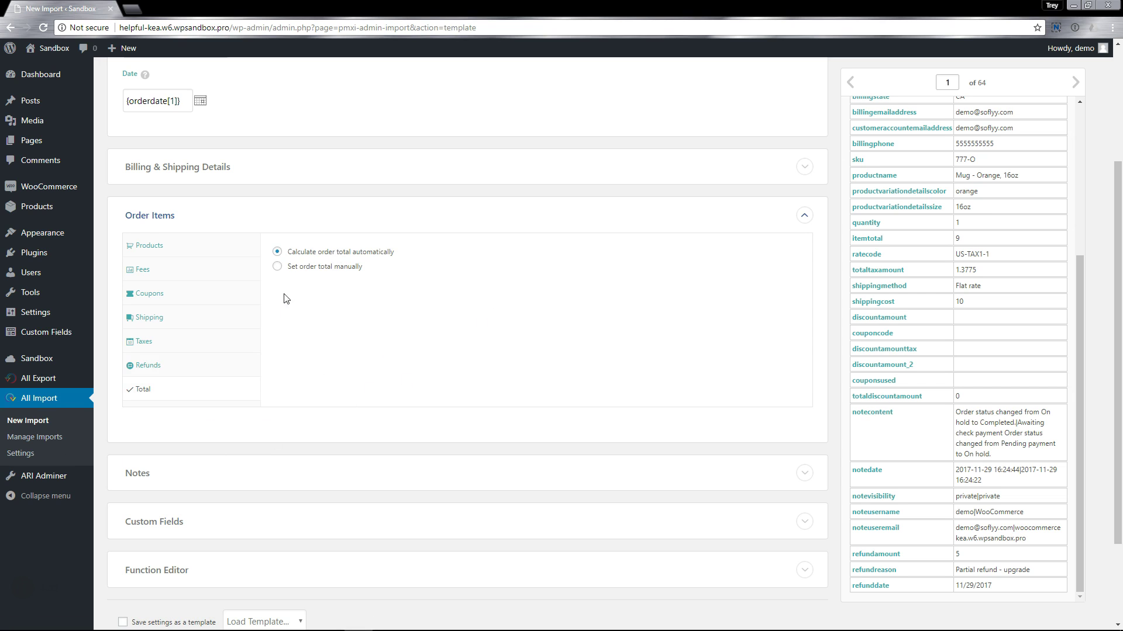
left_click(331, 268)
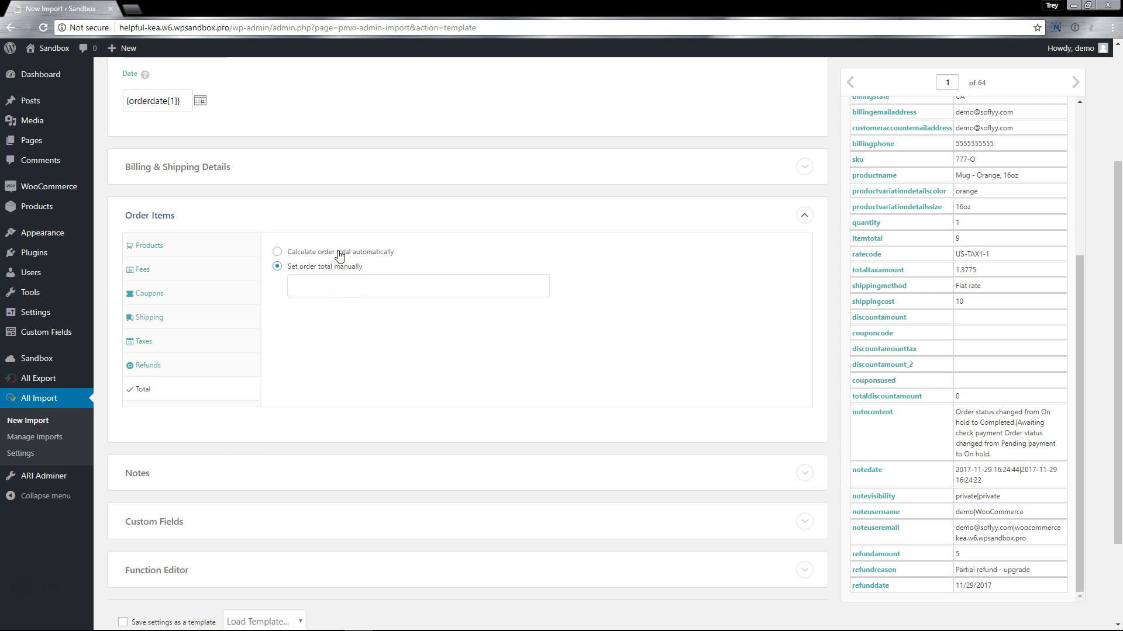
left_click(339, 256)
scroll(374, 325, "down", 2)
Step: Expand the order Notes settings to show Content, Date and visibility
left_click(150, 355)
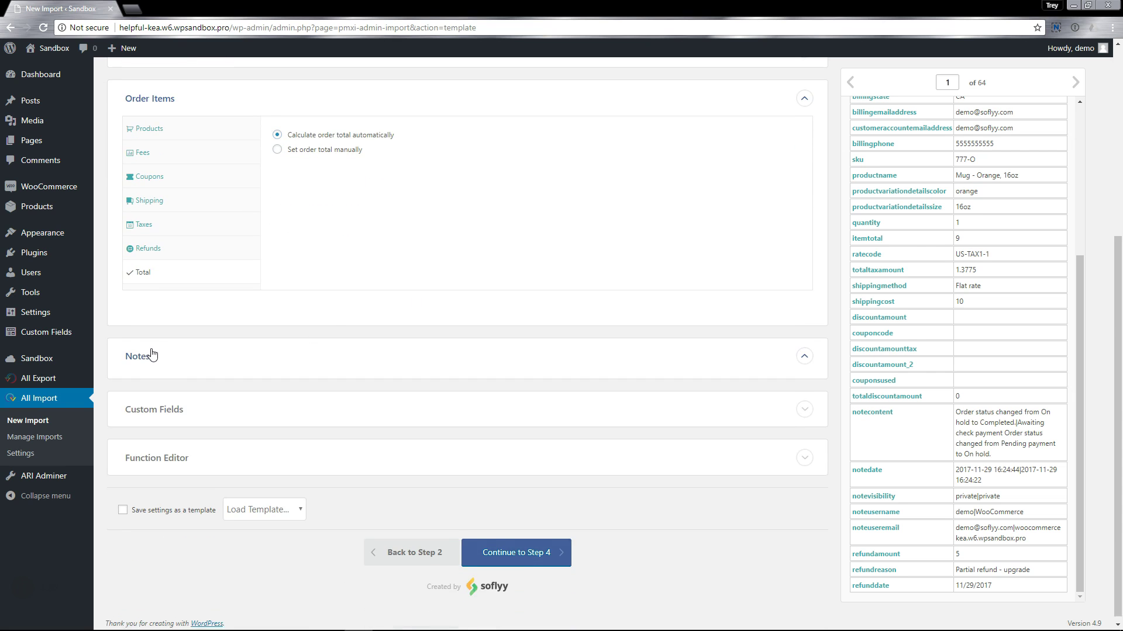
scroll(675, 381, "down", 2)
scroll(999, 447, "down", 1)
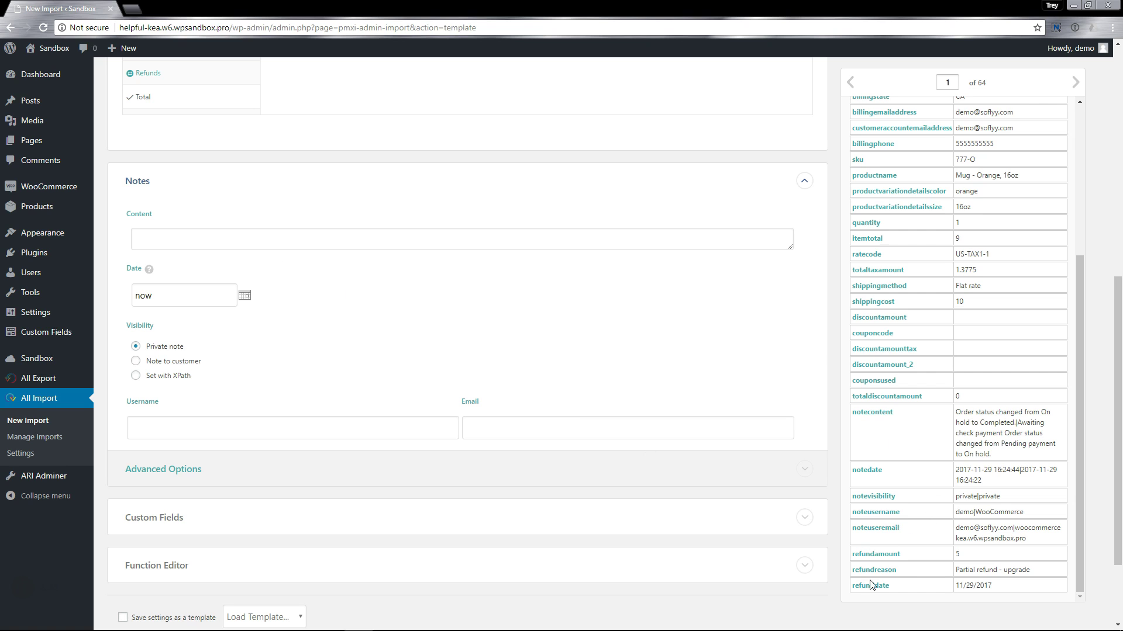
Step: Map notecontent, notedate, notevisibility, noteusername and noteuseremail into the order note fields
left_click_drag(872, 421, 345, 238)
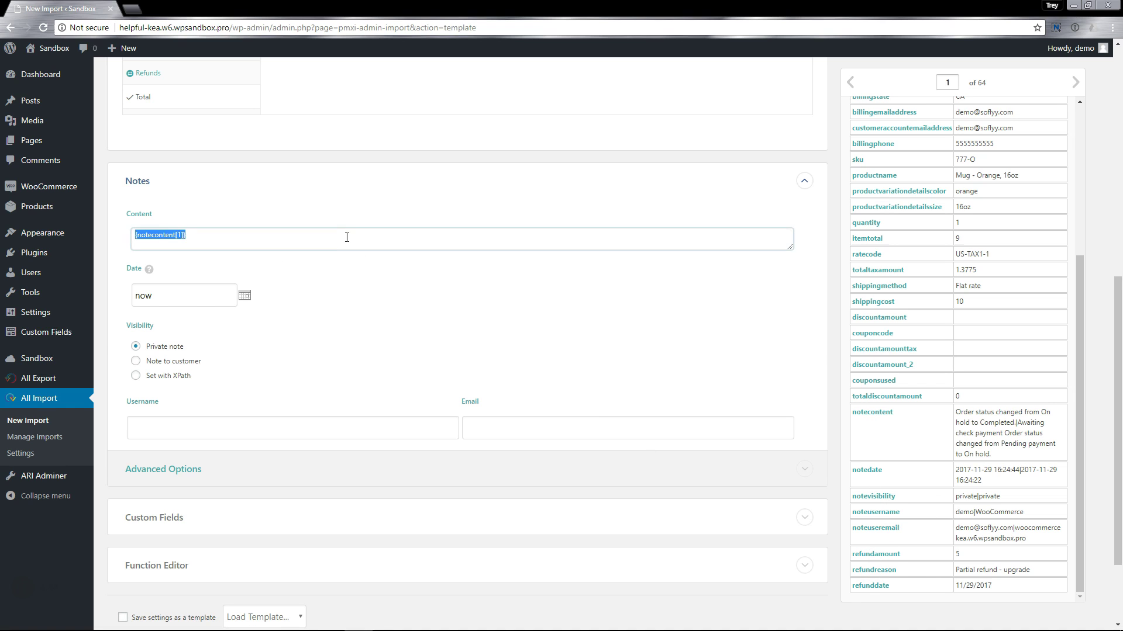
left_click(171, 299)
mouse_move(67, 290)
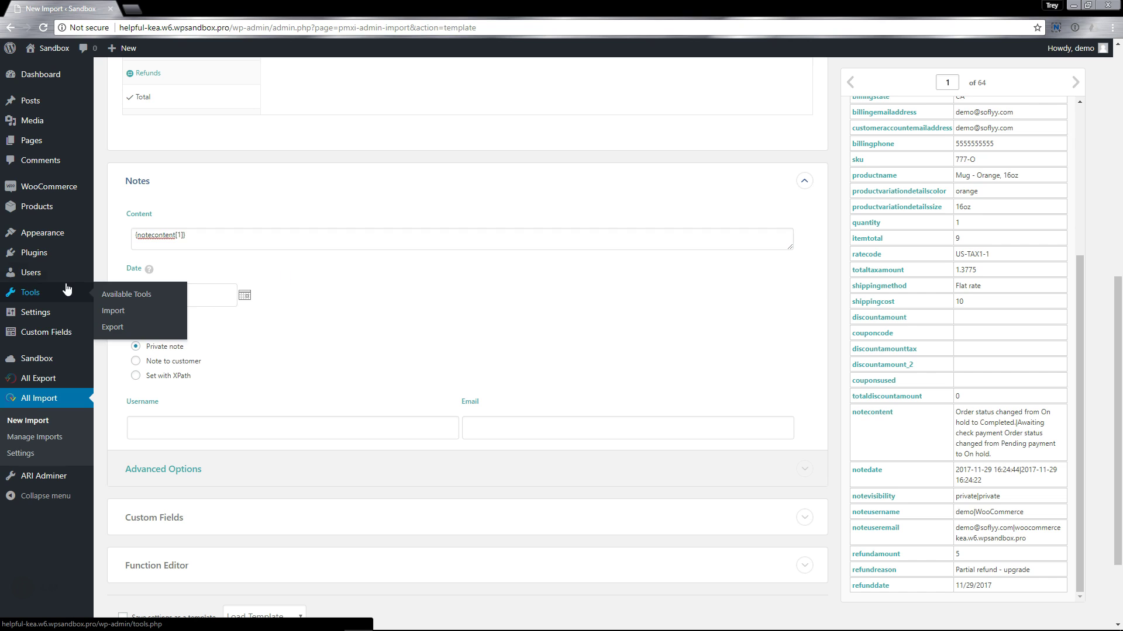
left_click_drag(866, 471, 216, 302)
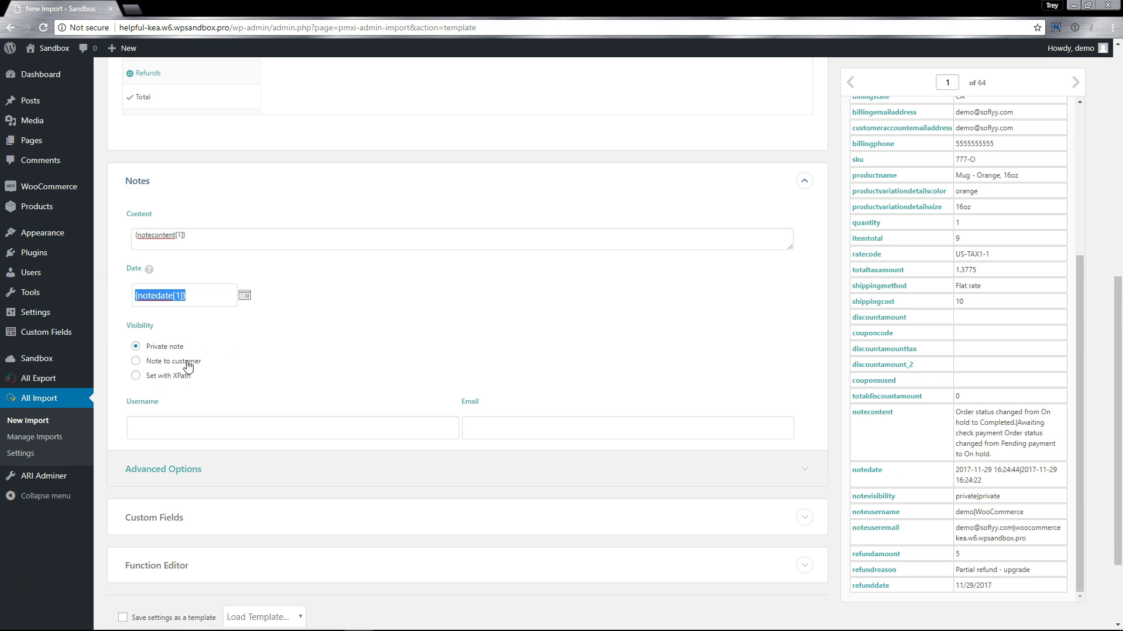
left_click(167, 380)
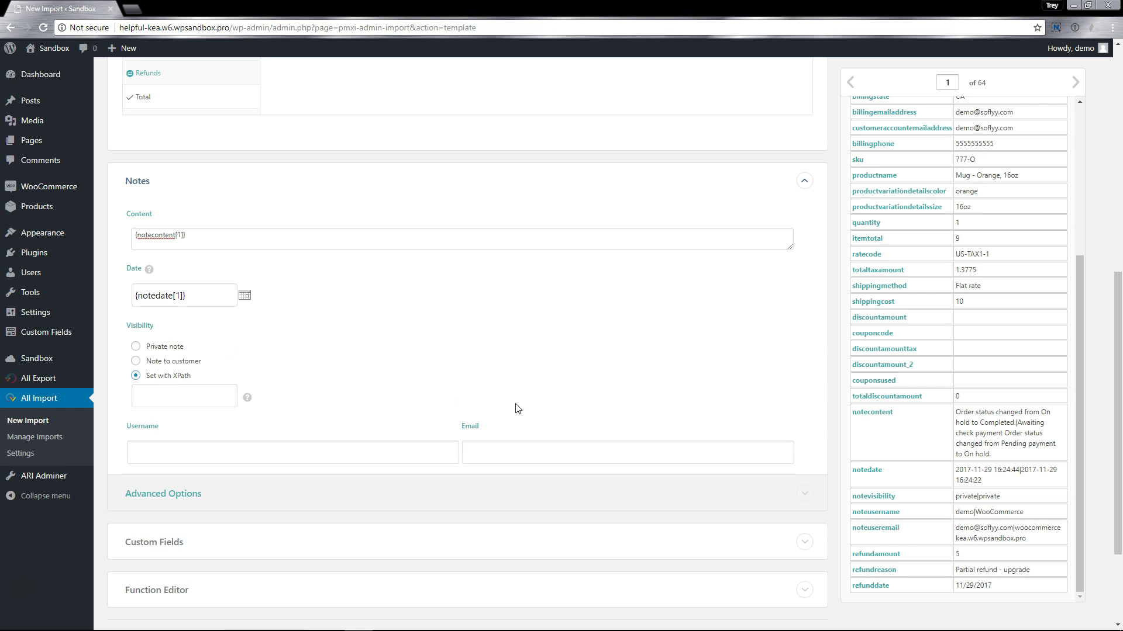
left_click_drag(880, 498, 185, 404)
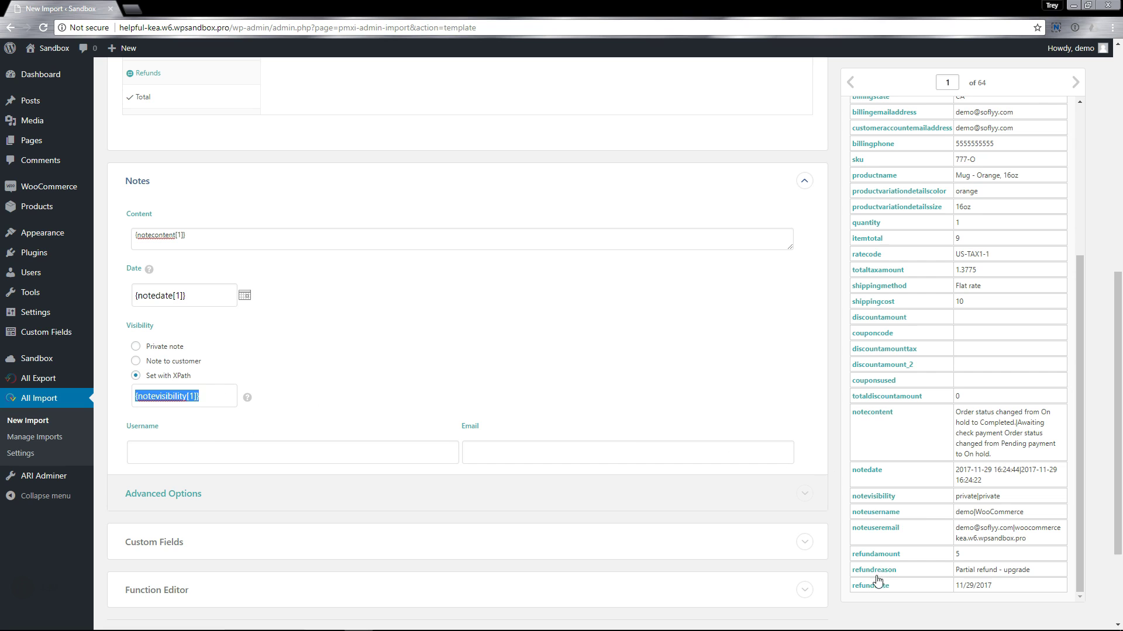
left_click_drag(877, 513, 355, 454)
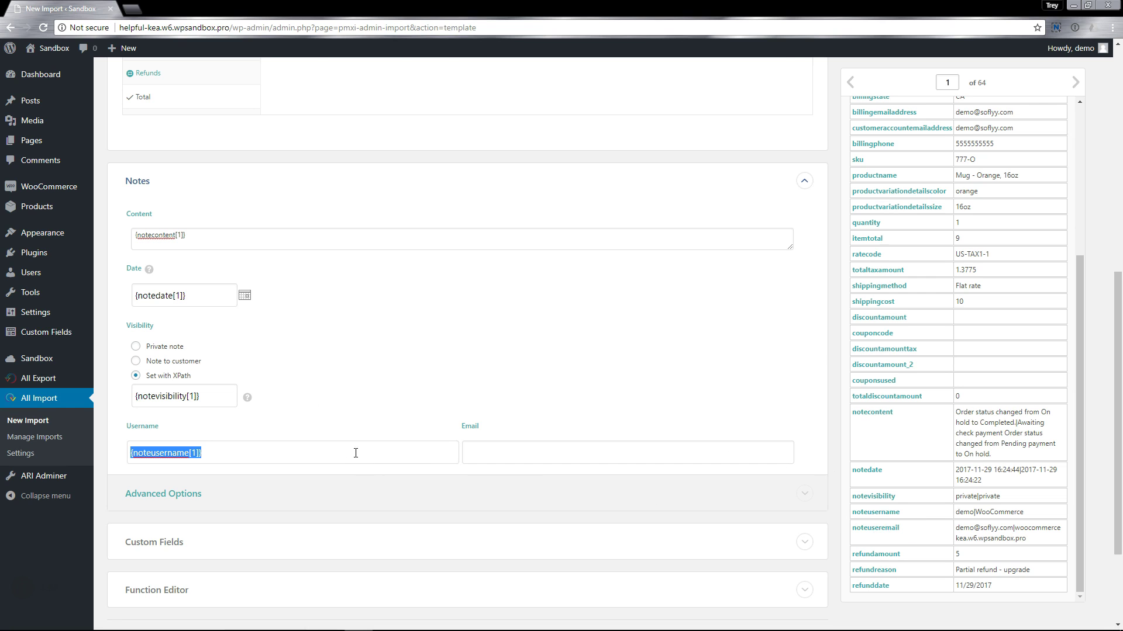
left_click_drag(875, 537, 564, 459)
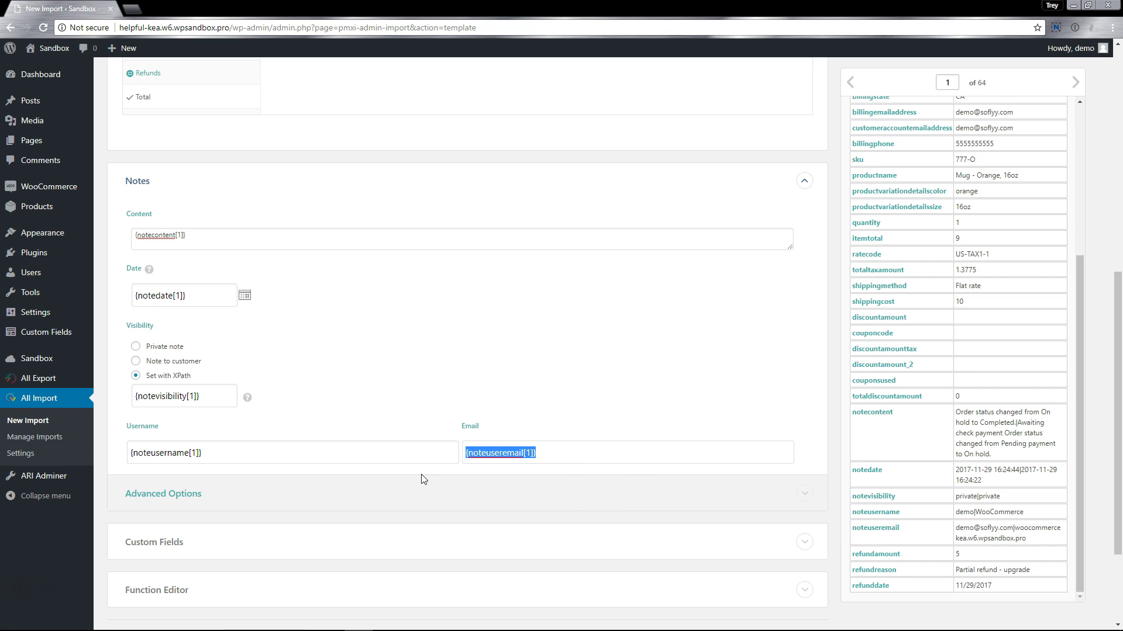
Step: Review the notes Advanced Options and Custom Fields sections, then continue to Step 4
scroll(351, 477, "down", 2)
left_click(155, 436)
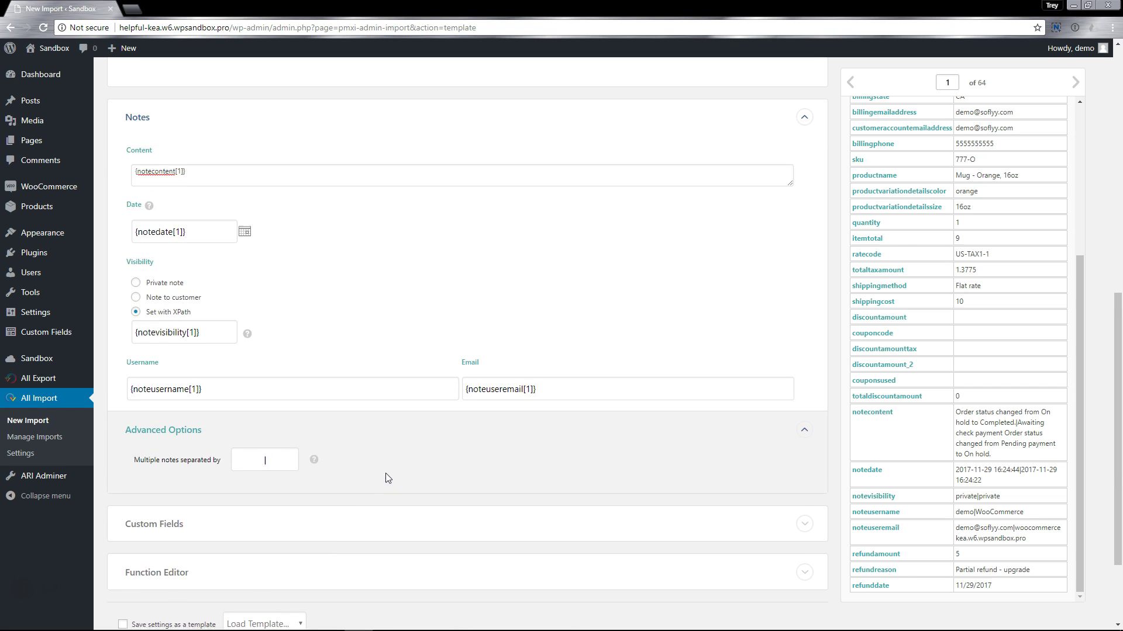
scroll(156, 392, "down", 1)
left_click(164, 379)
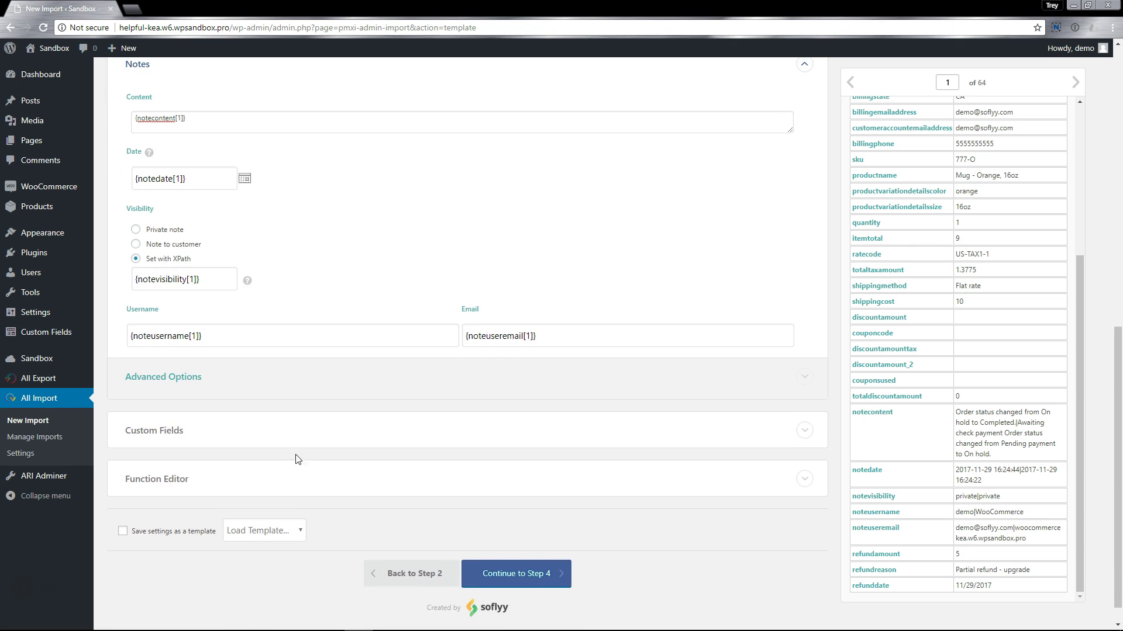
left_click(296, 441)
scroll(317, 386, "down", 3)
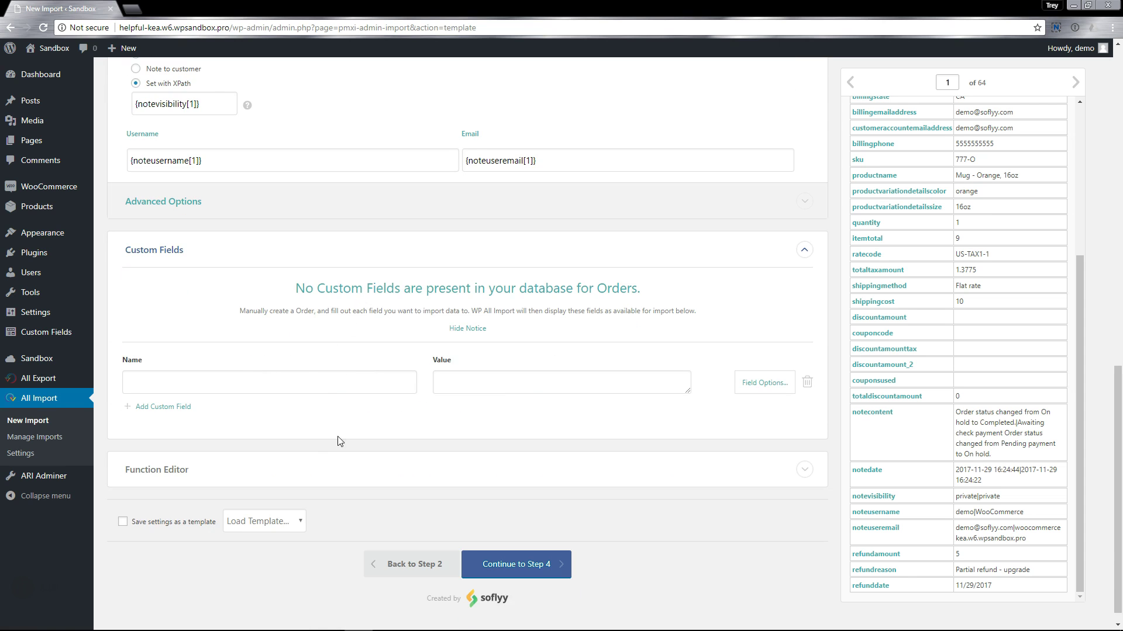
left_click(190, 251)
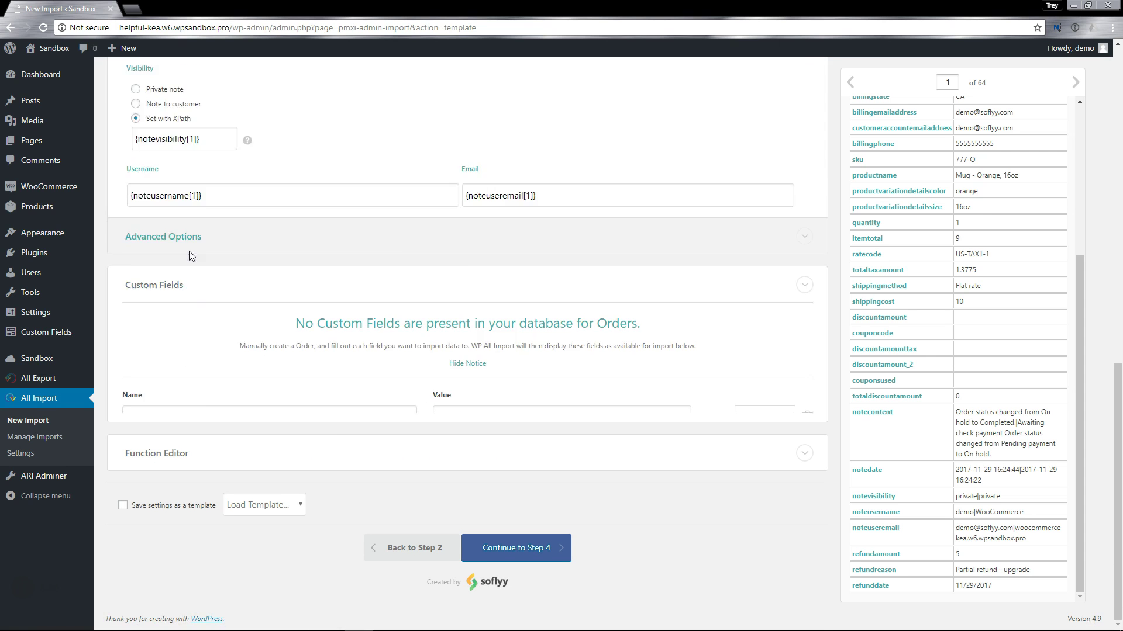
left_click(524, 552)
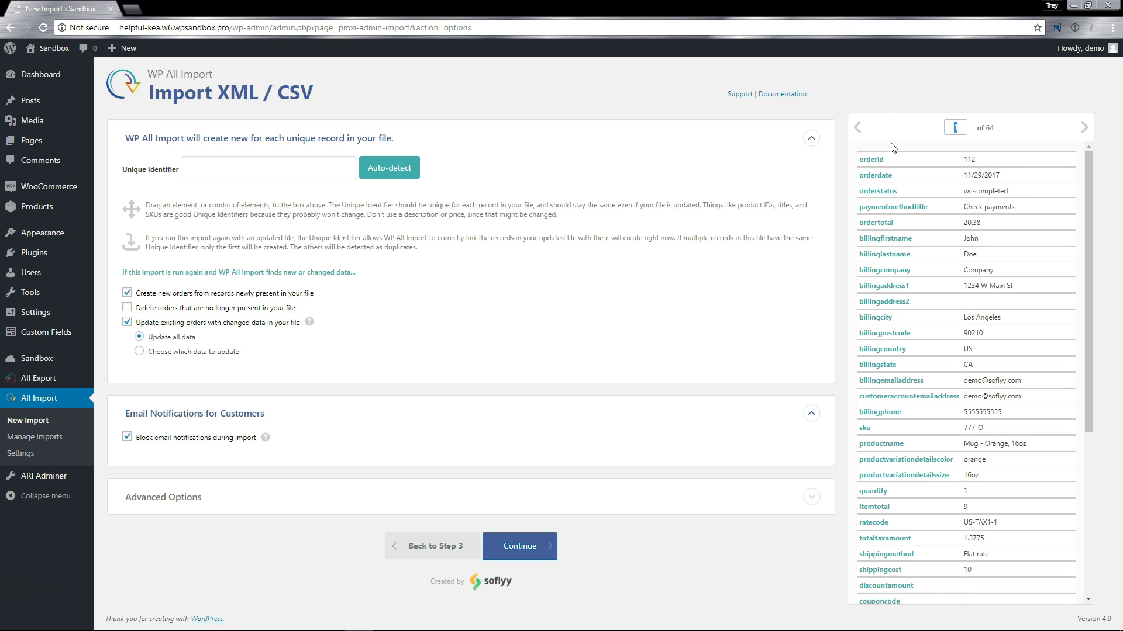
Step: Jump the preview to record 3, then select record 2's order ID value
type("3")
key("Return")
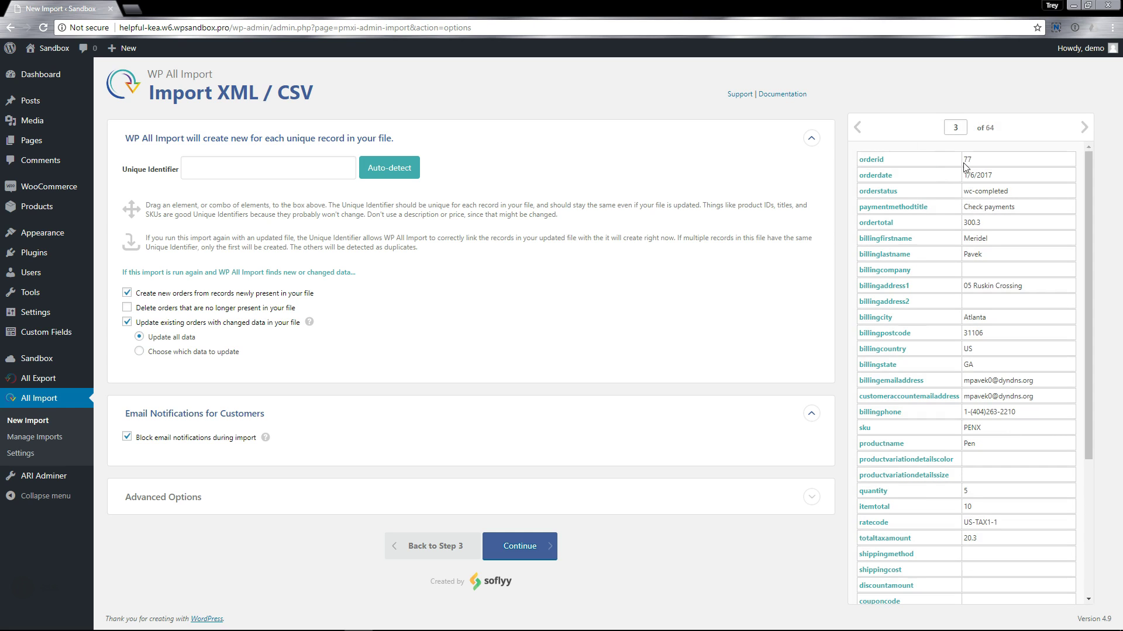
left_click(866, 128)
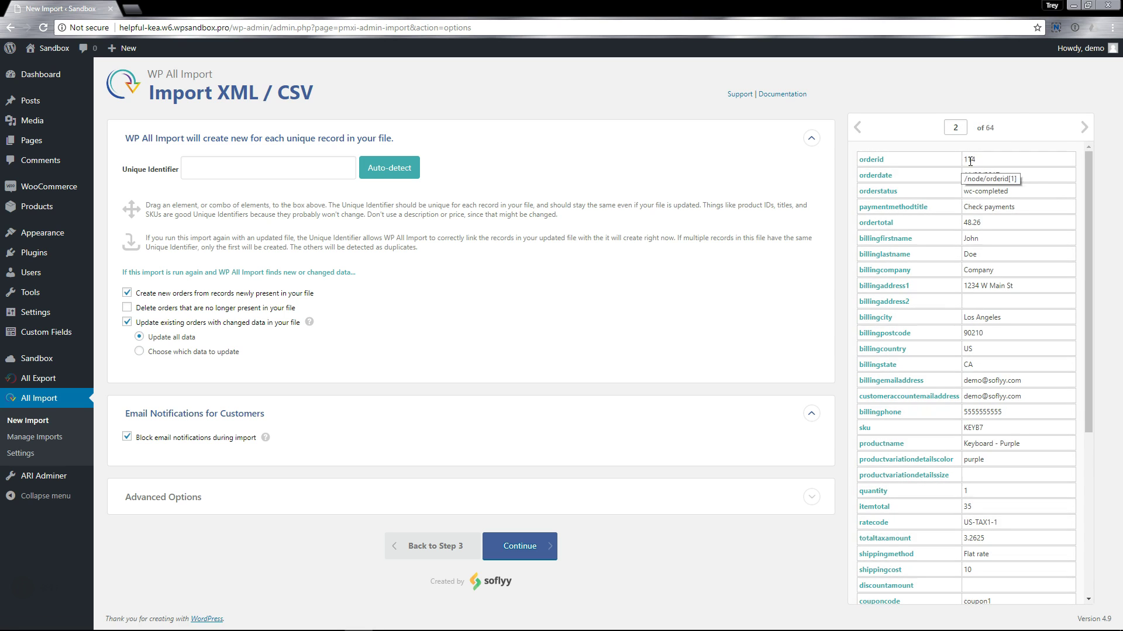
double_click(969, 159)
Step: Step the preview forward record by record up to record 10 of 64
left_click(1083, 127)
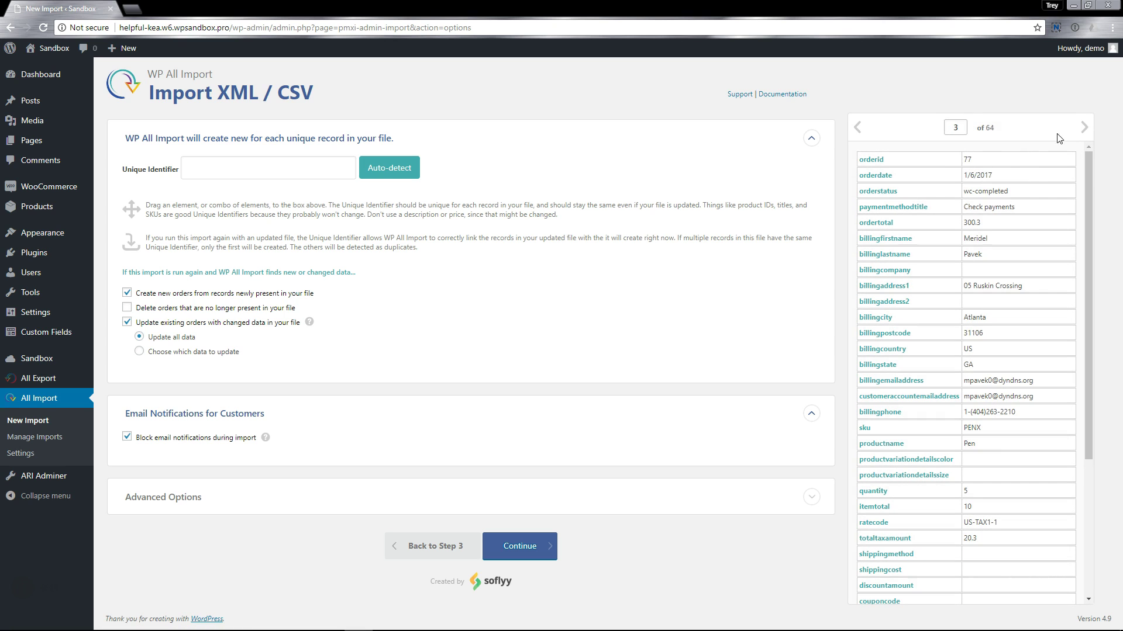
left_click(1083, 128)
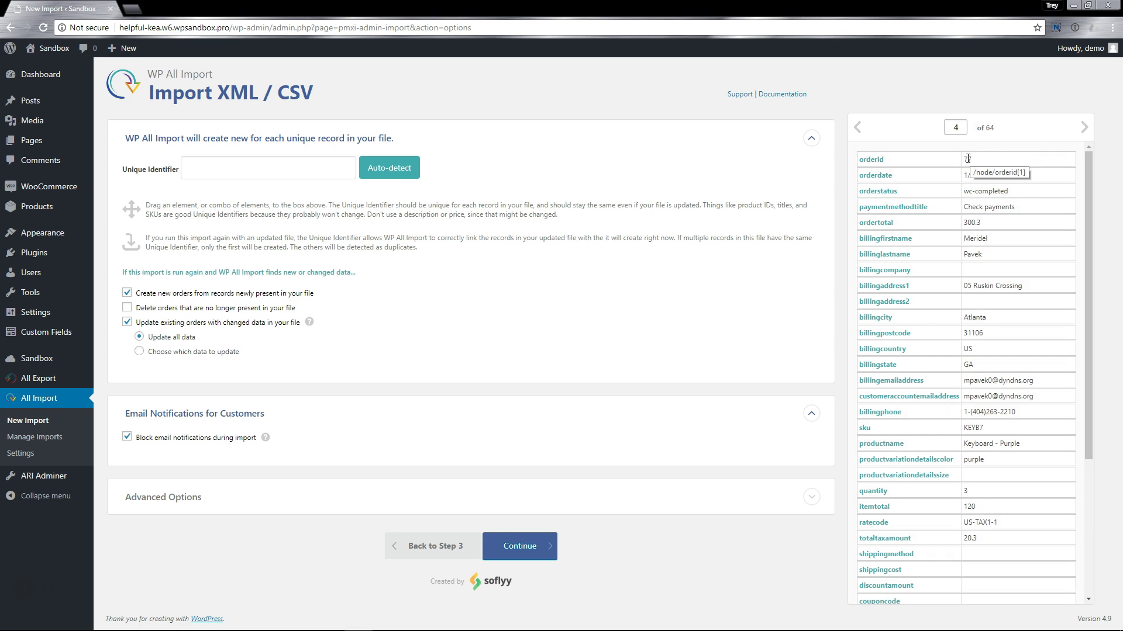
left_click(1082, 128)
left_click(1082, 128)
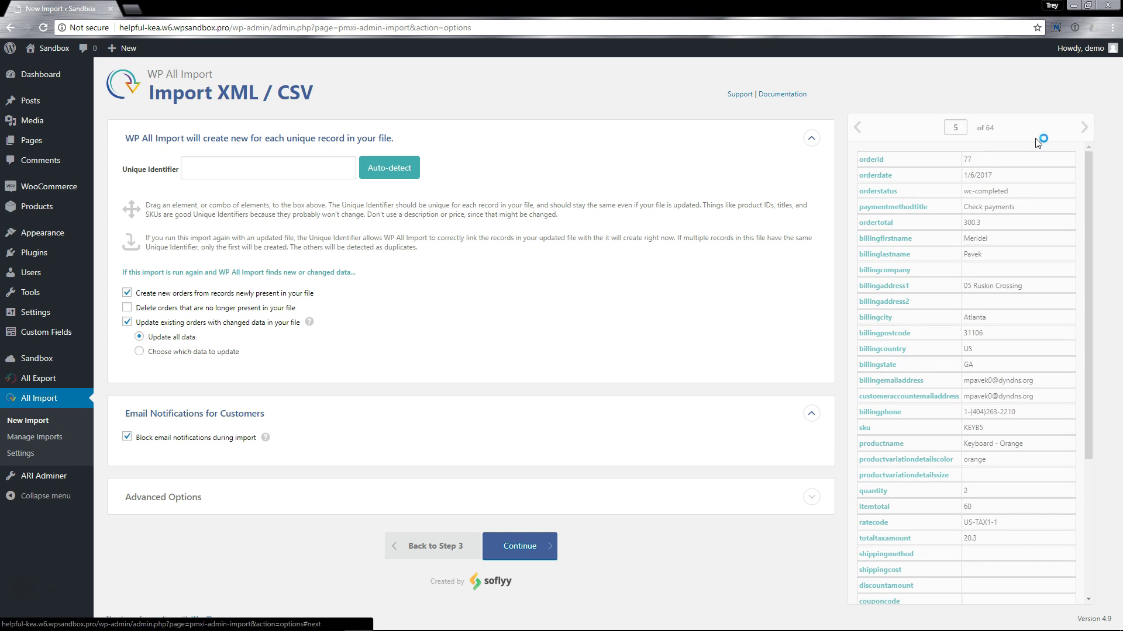
left_click(1084, 129)
left_click(1085, 131)
left_click(1085, 132)
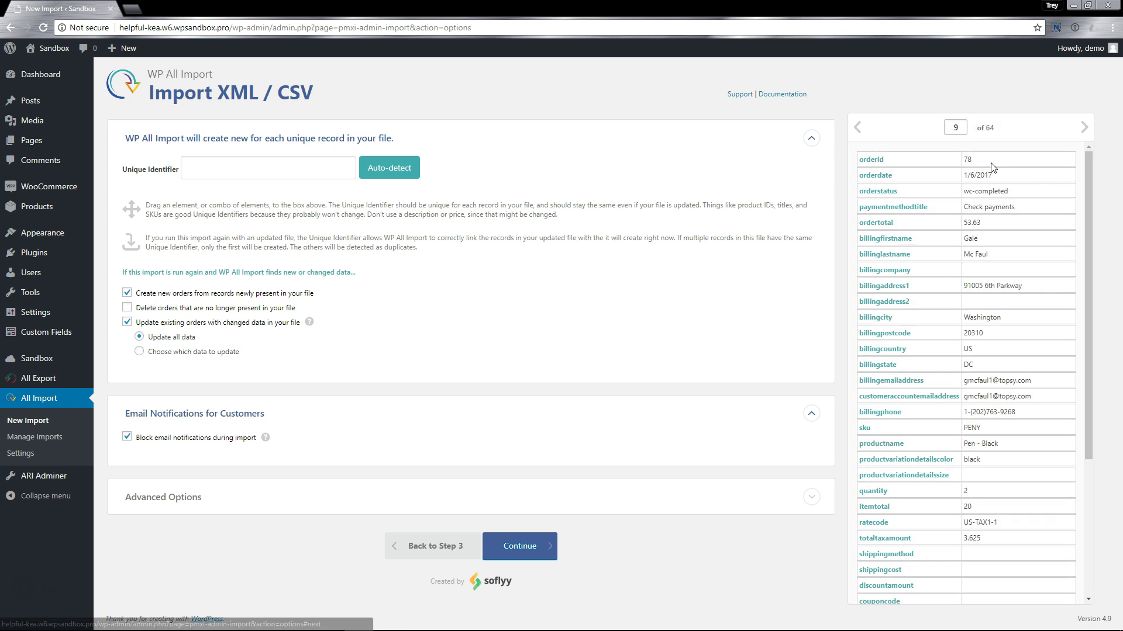
left_click(1085, 131)
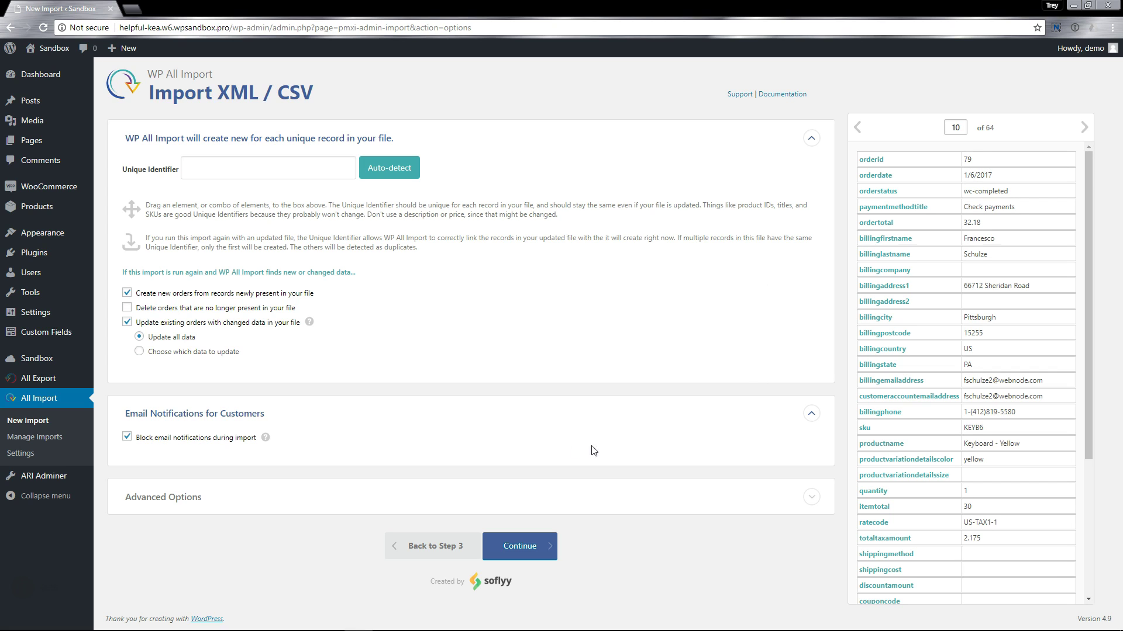
mouse_move(266, 443)
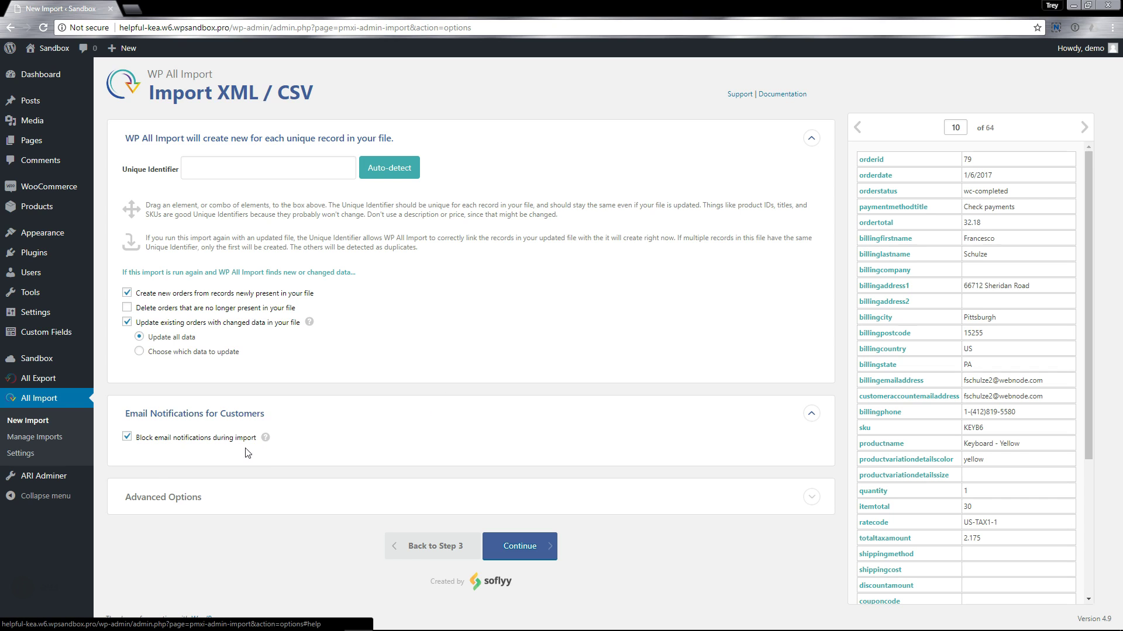
Step: Set {orderid[1]} as the Unique Identifier and continue to the confirm summary of 64 rows
left_click(161, 497)
scroll(423, 480, "down", 2)
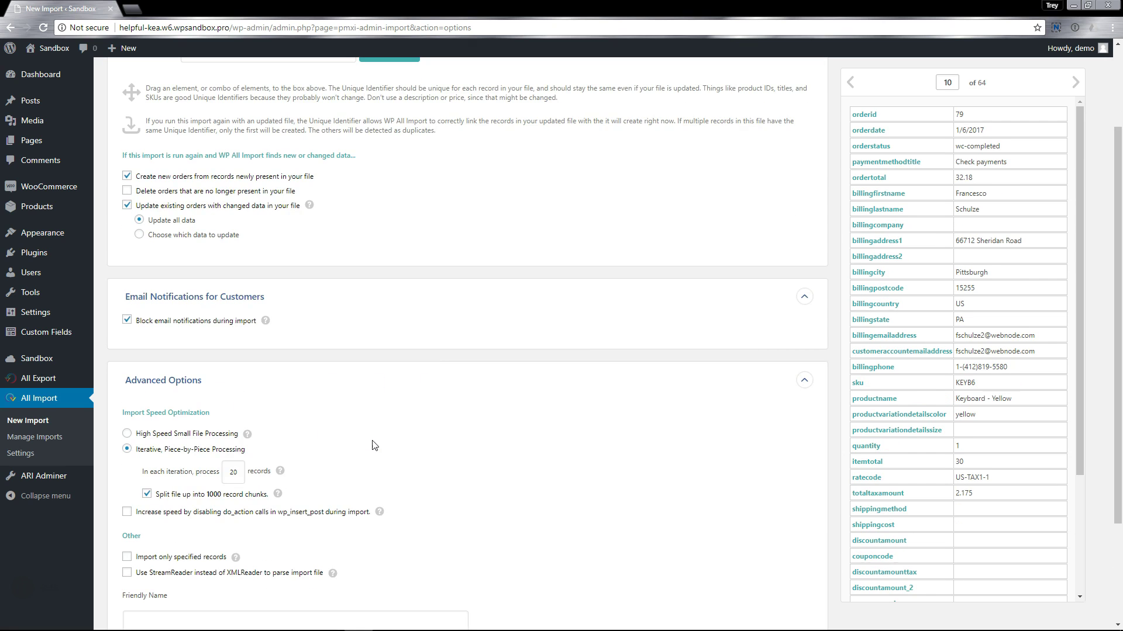
scroll(290, 478, "down", 3)
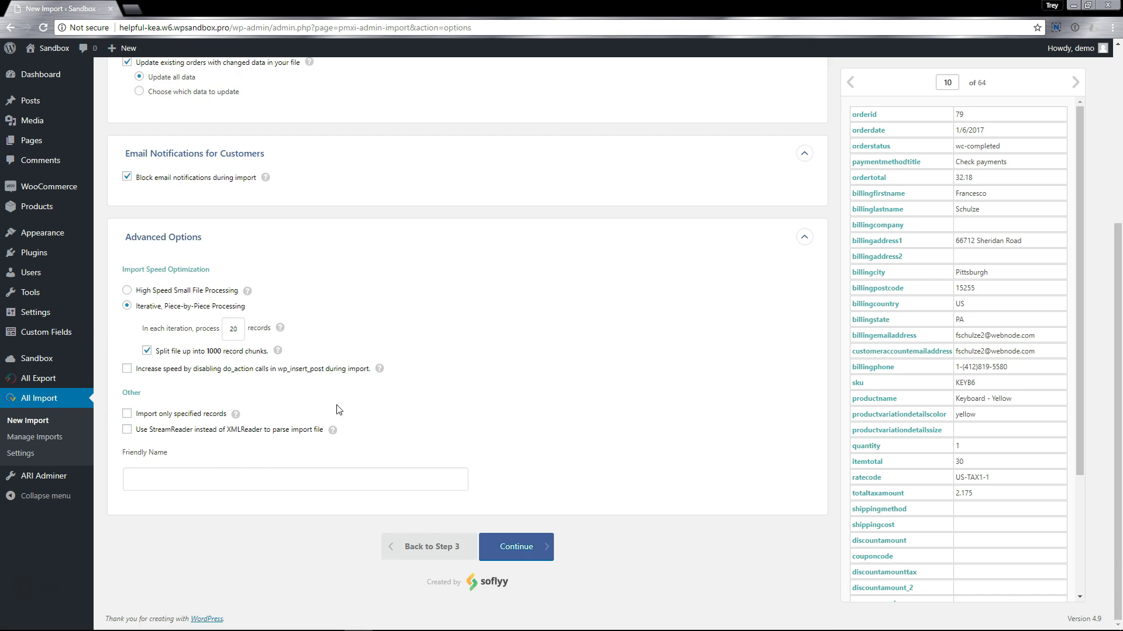
scroll(201, 240, "up", 1)
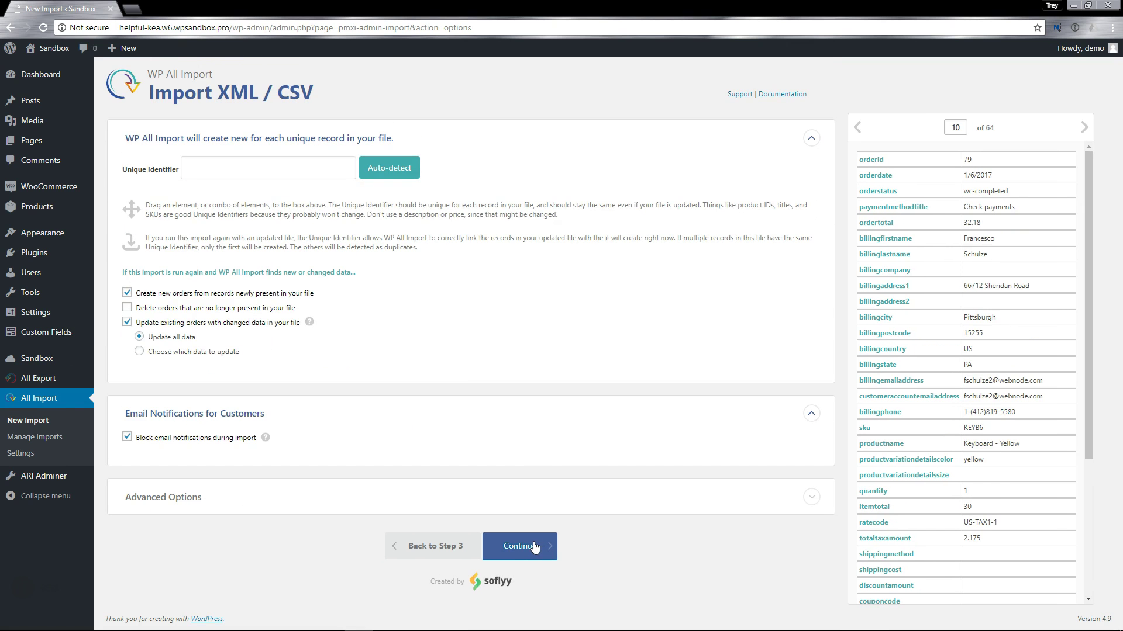
left_click_drag(901, 164, 249, 173)
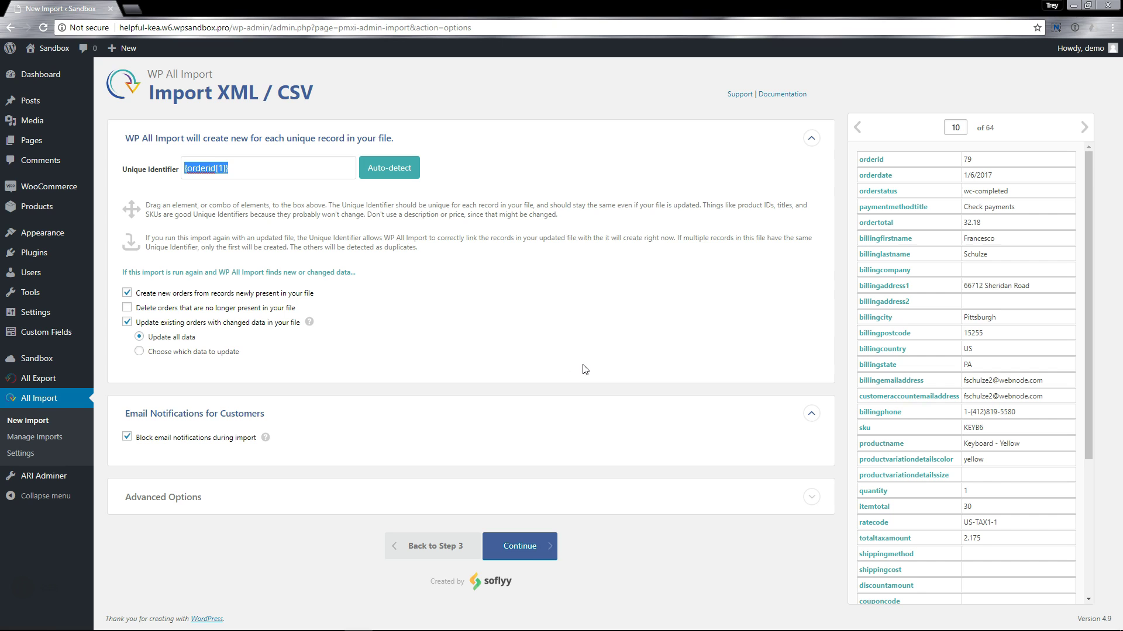
left_click(534, 551)
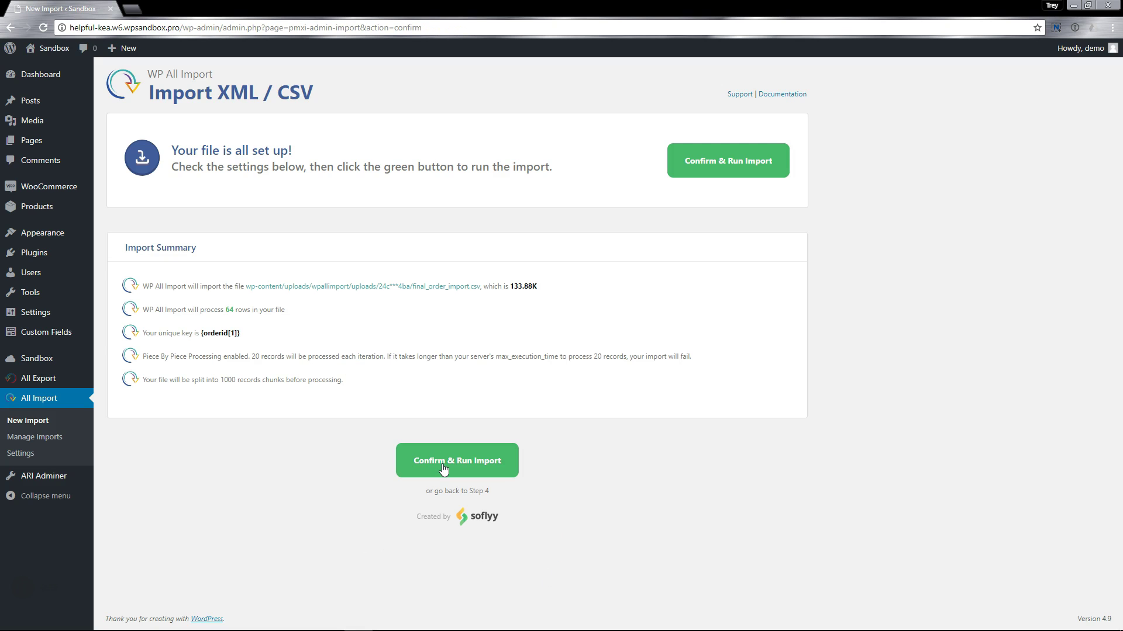
Step: Run the final_order_import.csv import until complete, creating 37 orders from 64 records
left_click(443, 466)
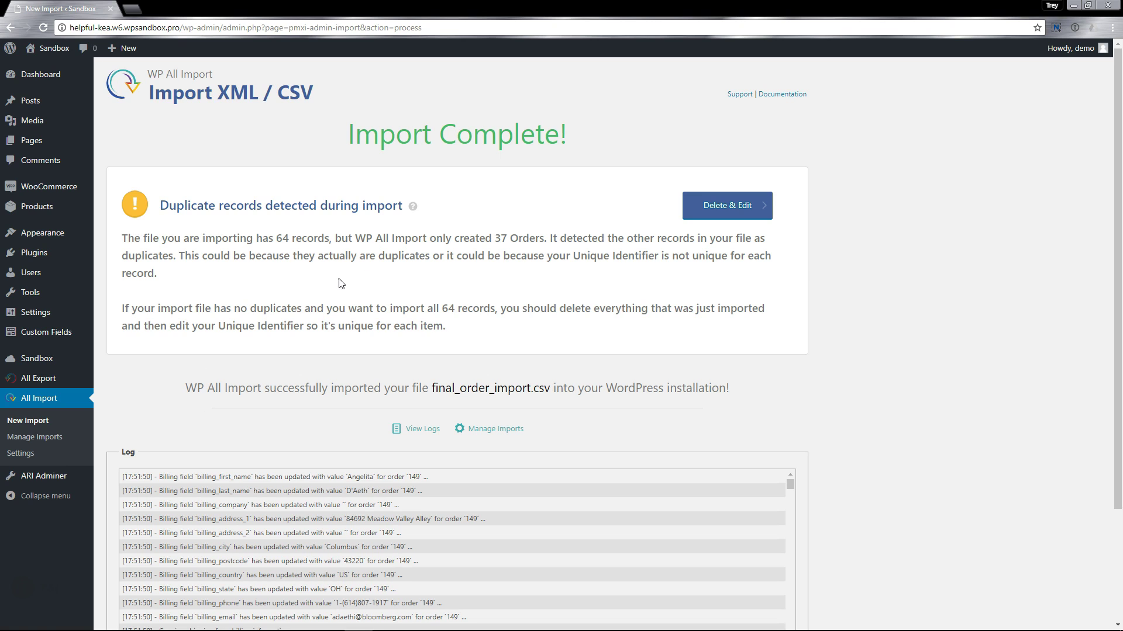
scroll(680, 250, "down", 1)
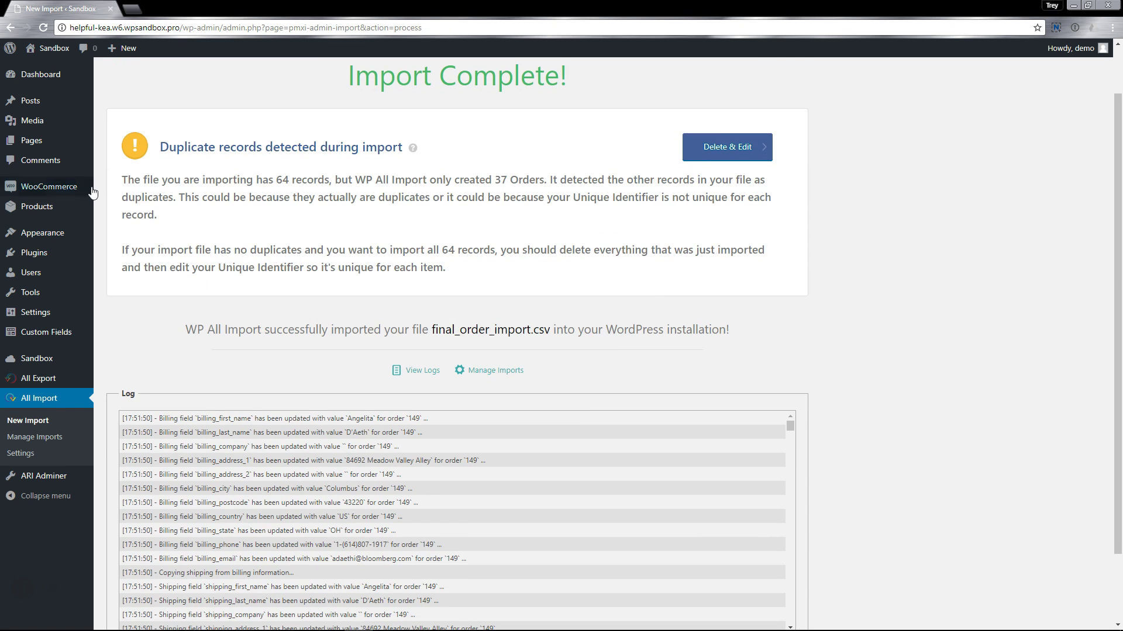
mouse_move(82, 191)
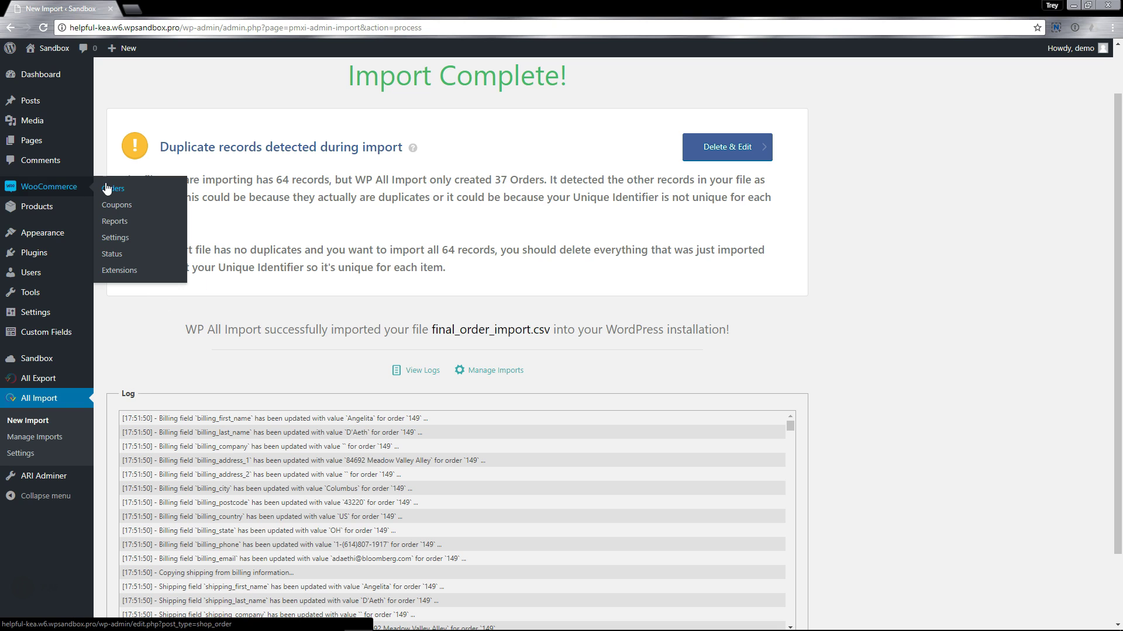
Step: Check order #152's five products and tax totals, then return to the WooCommerce Orders list
left_click(116, 238)
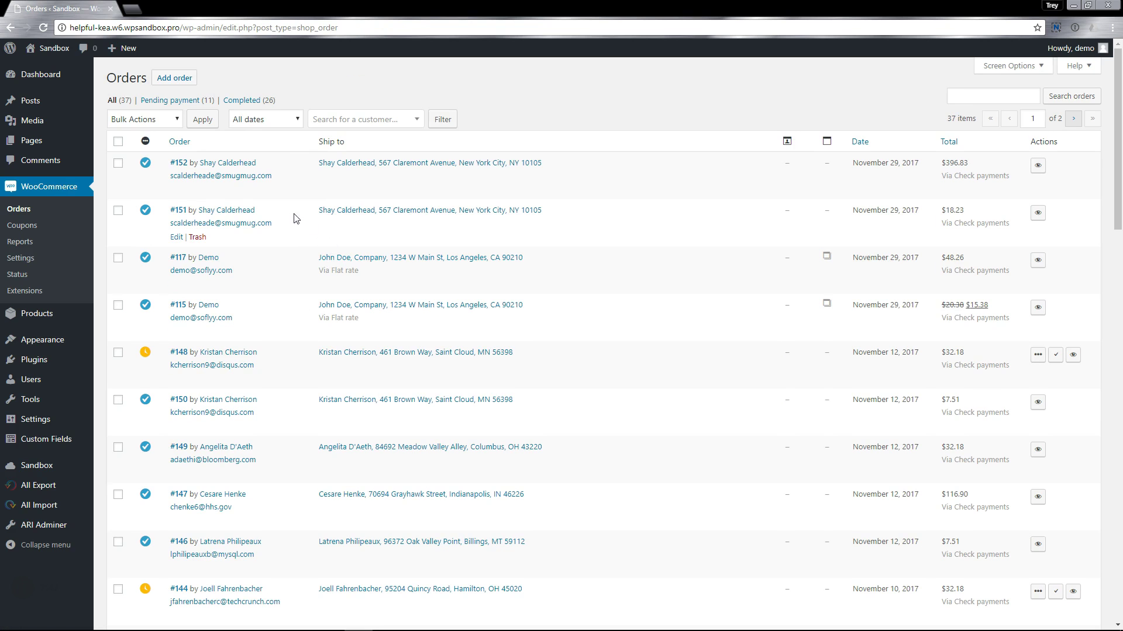
left_click(179, 164)
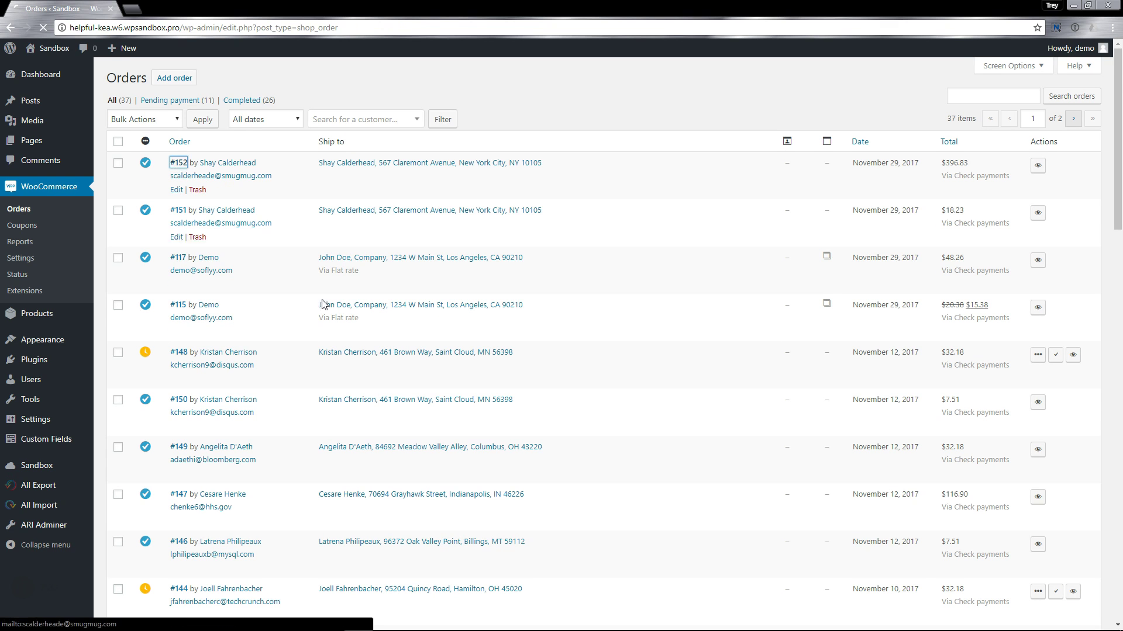
scroll(643, 297, "down", 1)
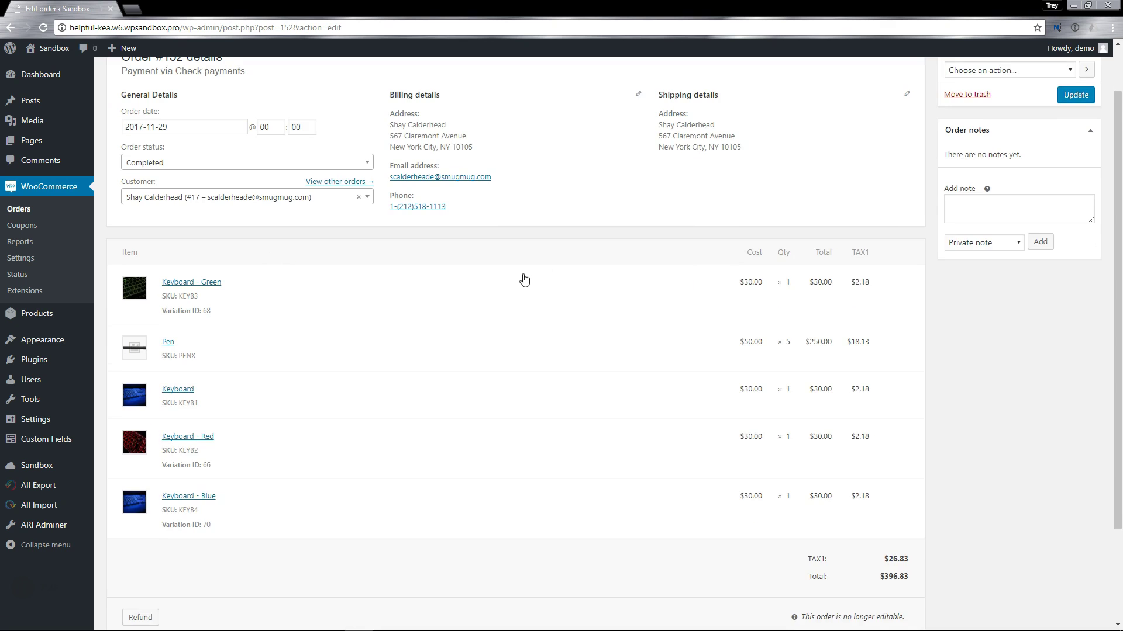
scroll(524, 278, "up", 1)
scroll(947, 371, "down", 1)
scroll(935, 547, "down", 1)
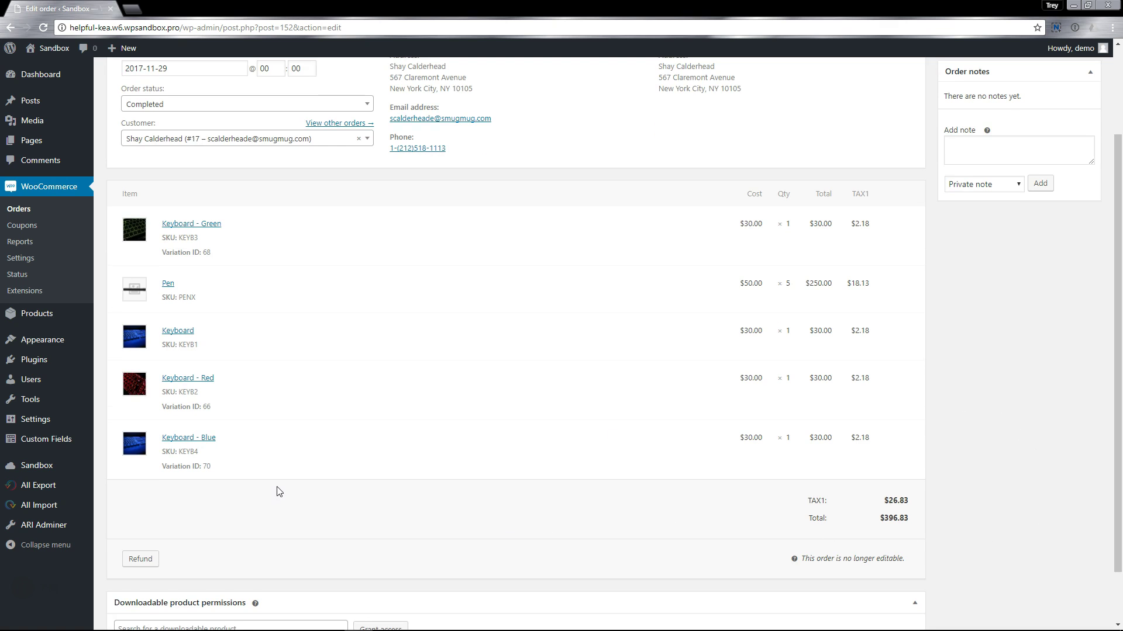
scroll(485, 489, "down", 1)
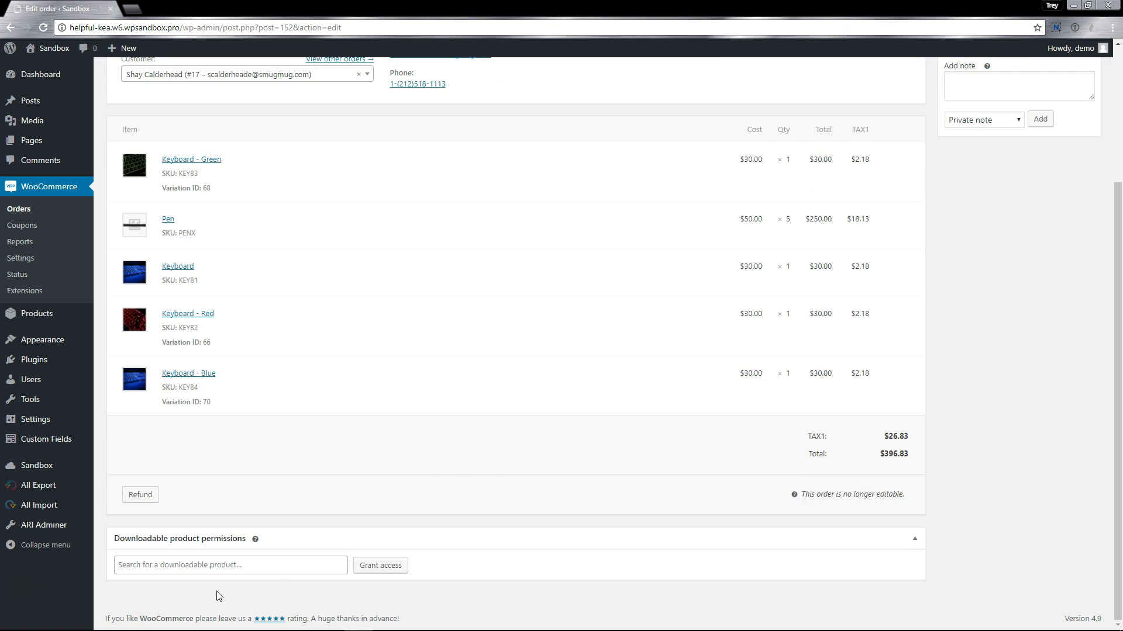
key("alt+Left")
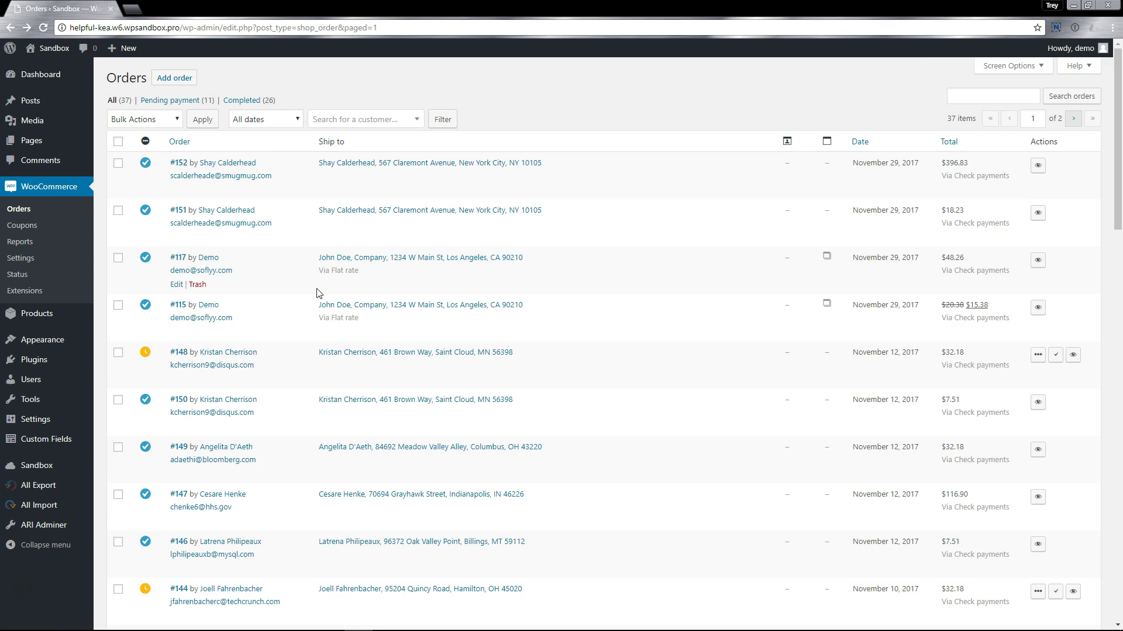
Step: Open order #115 to view its Mug - Orange item, $10.00 shipping, notes and $5.00 refund
left_click(175, 308)
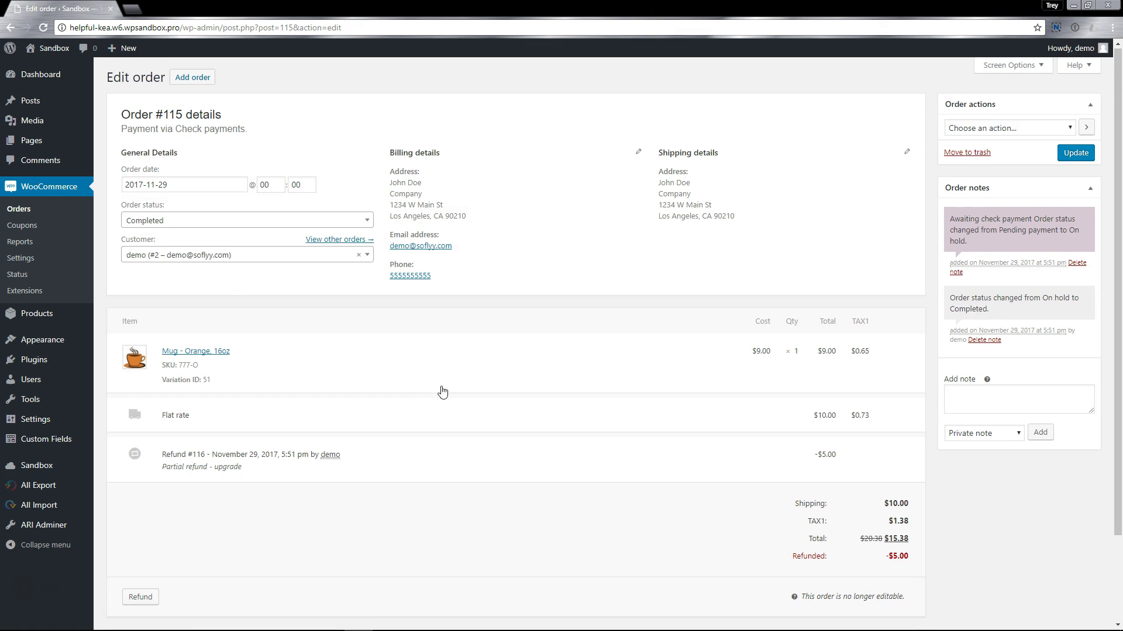
scroll(442, 351, "down", 1)
scroll(529, 351, "down", 1)
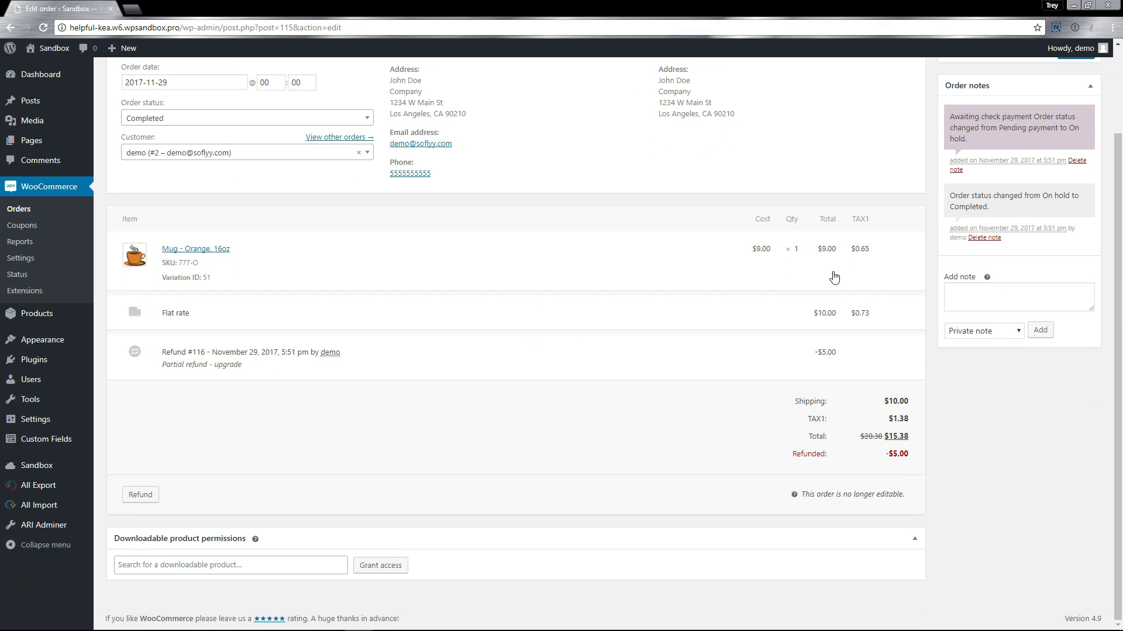